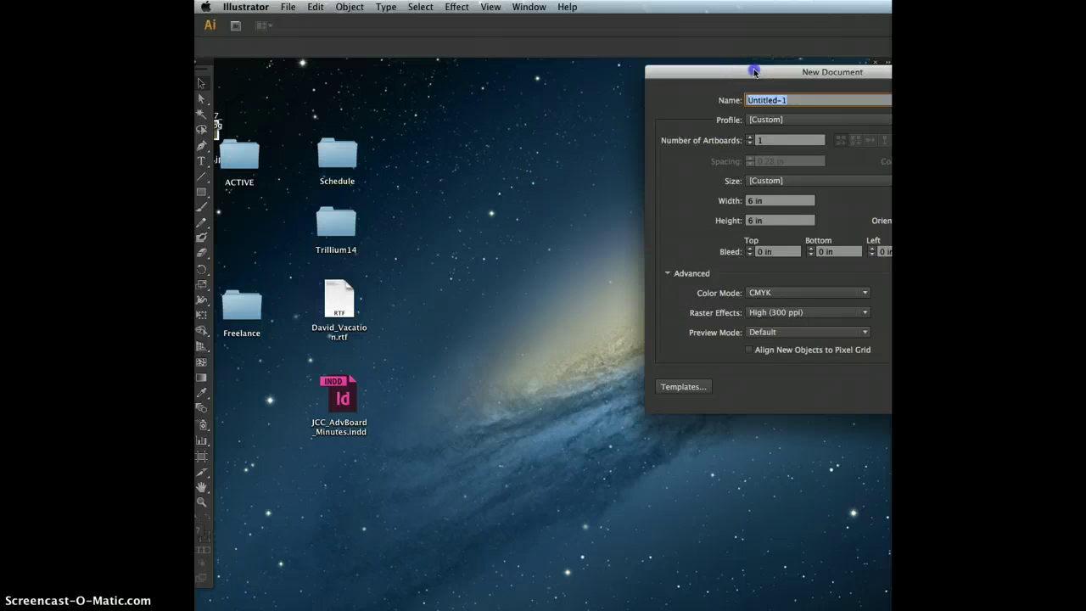
# Create a 6 by 6 inch, 300 ppi CMYK document named "Ex4_" plus the author's surname, and fit the artboard in view
pyautogui.moveTo(753, 73); pyautogui.dragTo(510, 76)
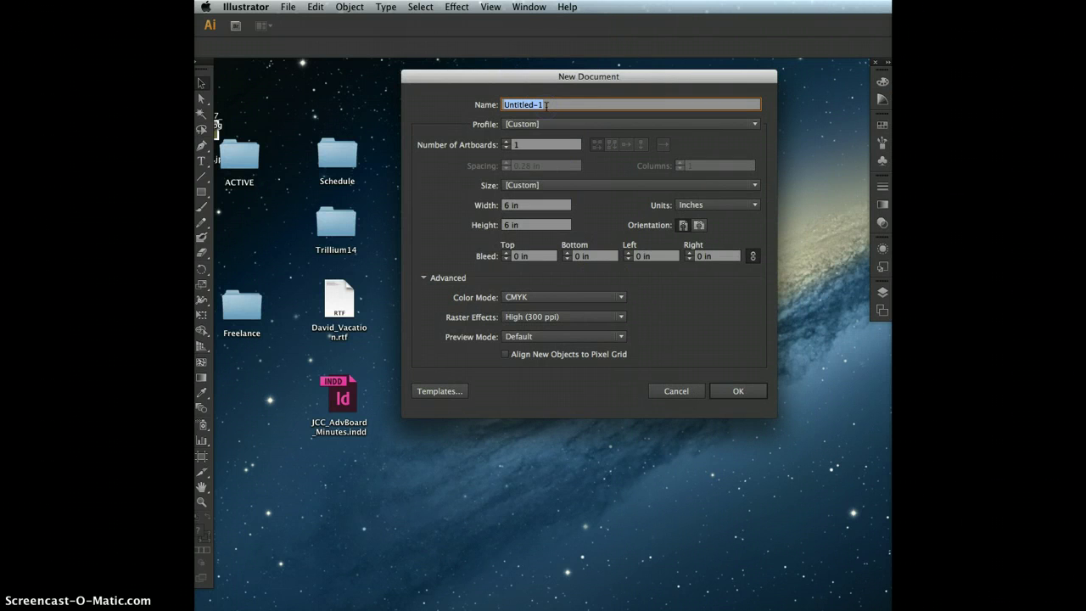
pyautogui.write('Ex4_hughes')
pyautogui.click(511, 204)
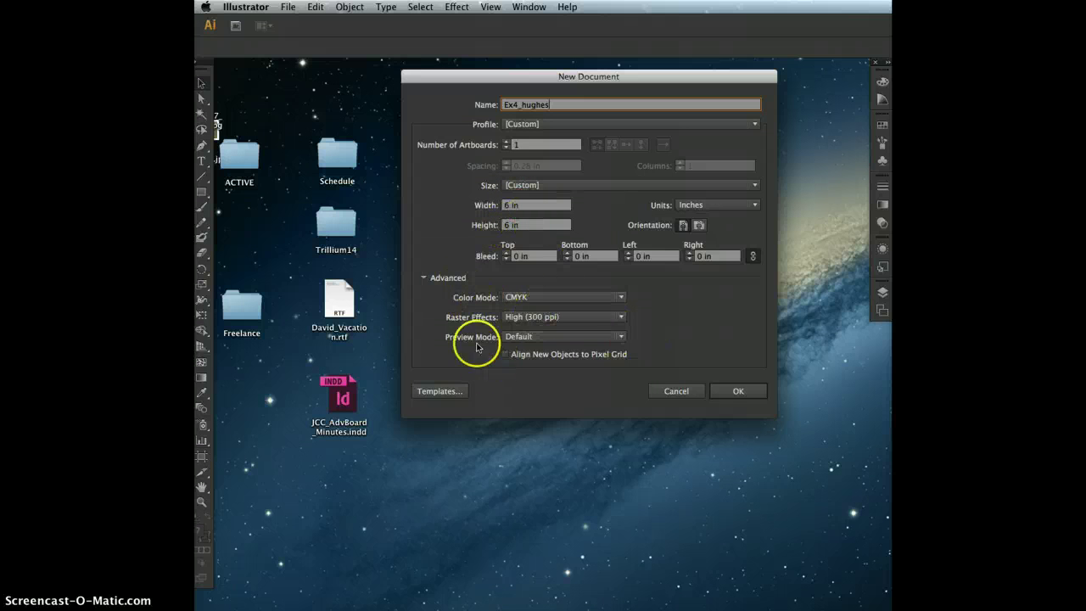
pyautogui.click(739, 392)
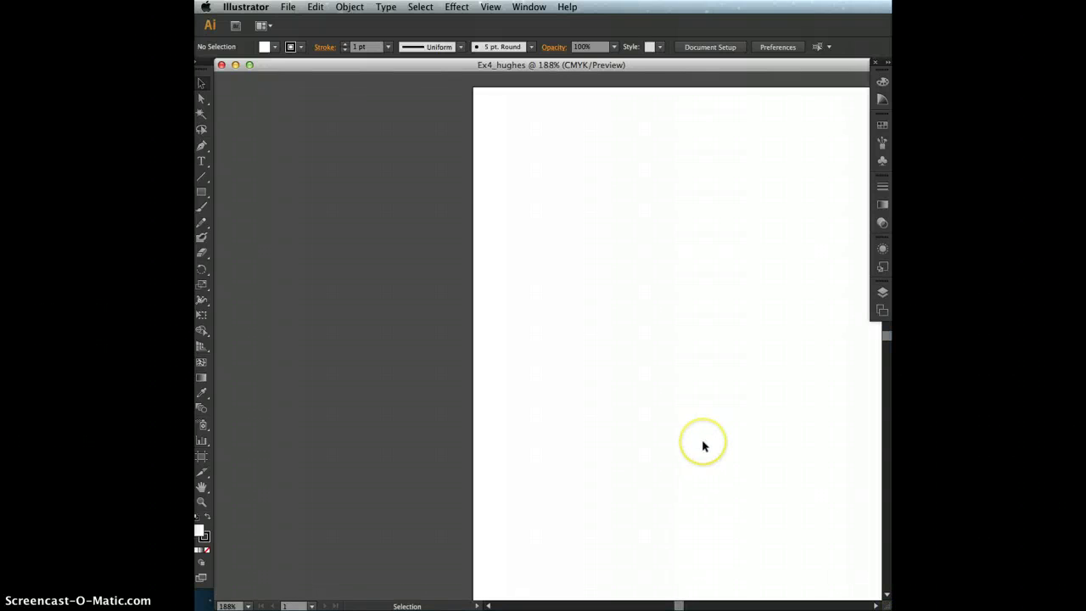
pyautogui.press('super+0')
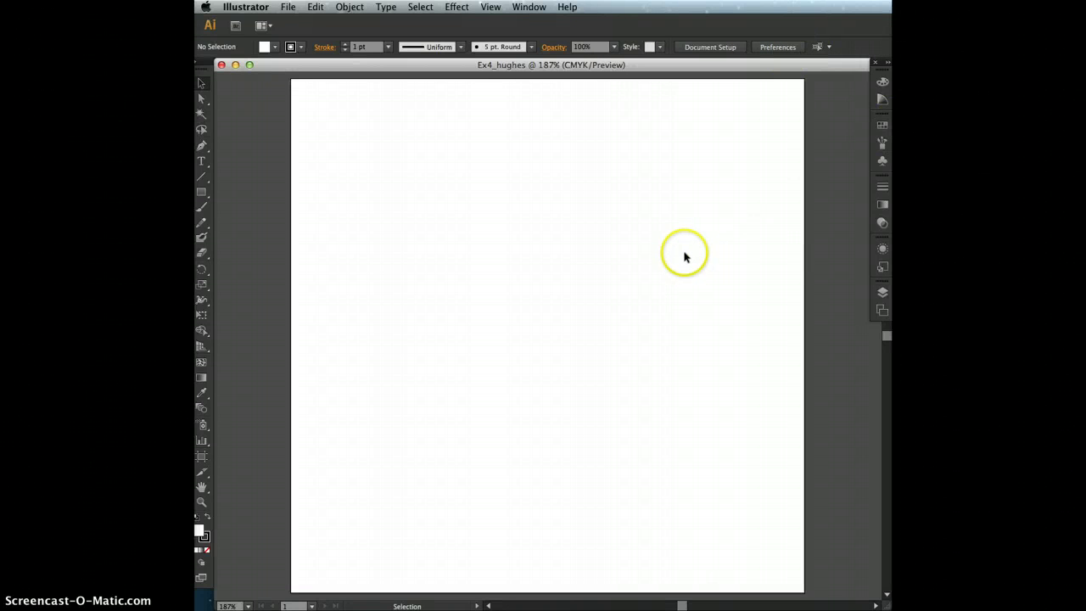
# Reset the Essentials workspace to its default panel arrangement
pyautogui.click(529, 7)
pyautogui.moveTo(537, 56)
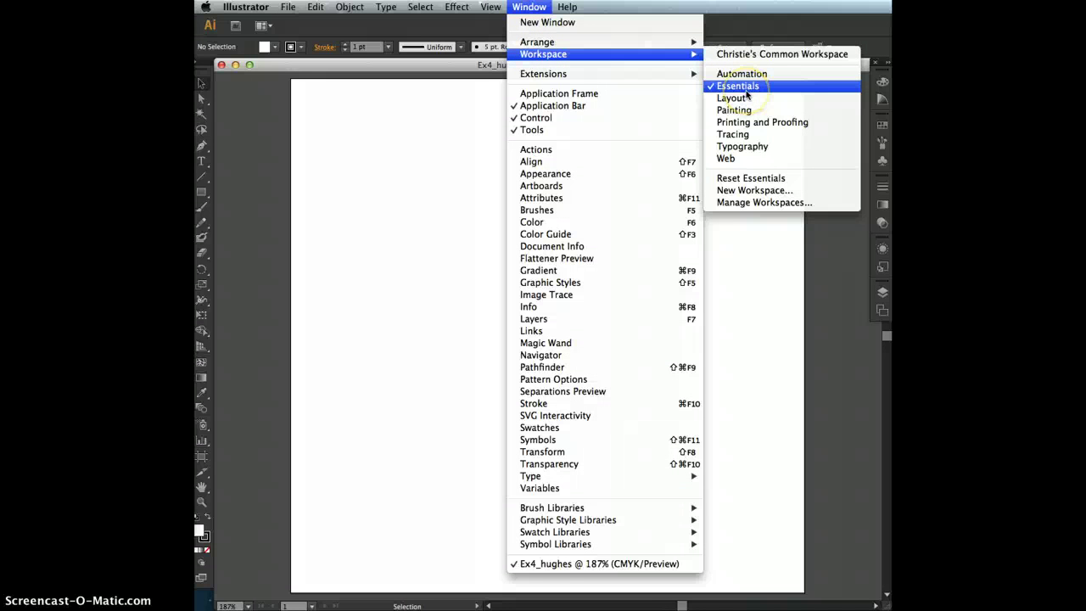
pyautogui.click(751, 178)
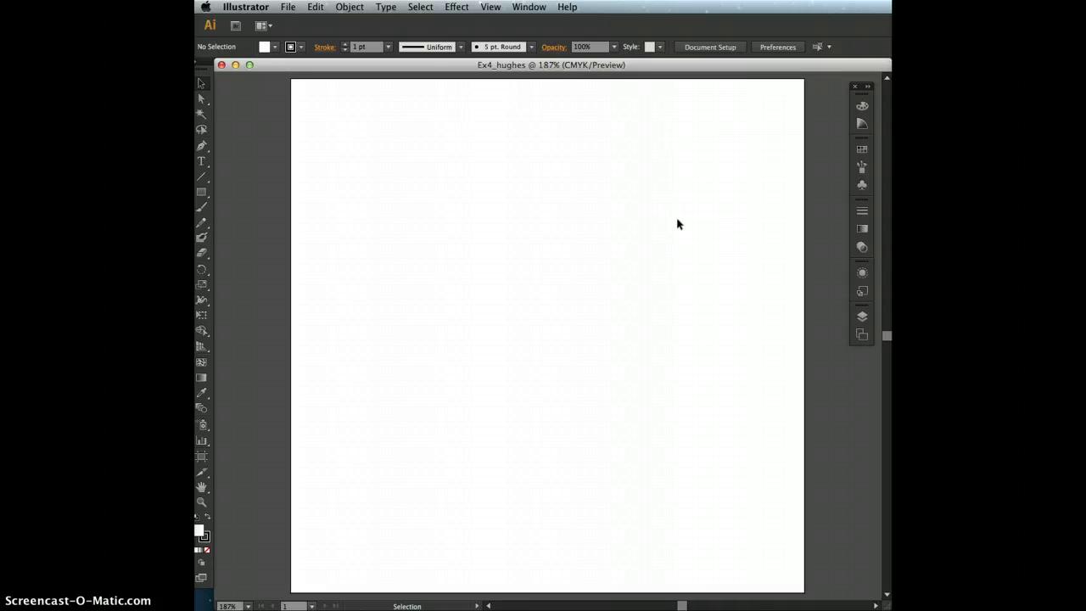
# Place chicken2.jpg from the Photos folder inside ACTIVE > 13_ME into the document as a linked image
pyautogui.click(290, 6)
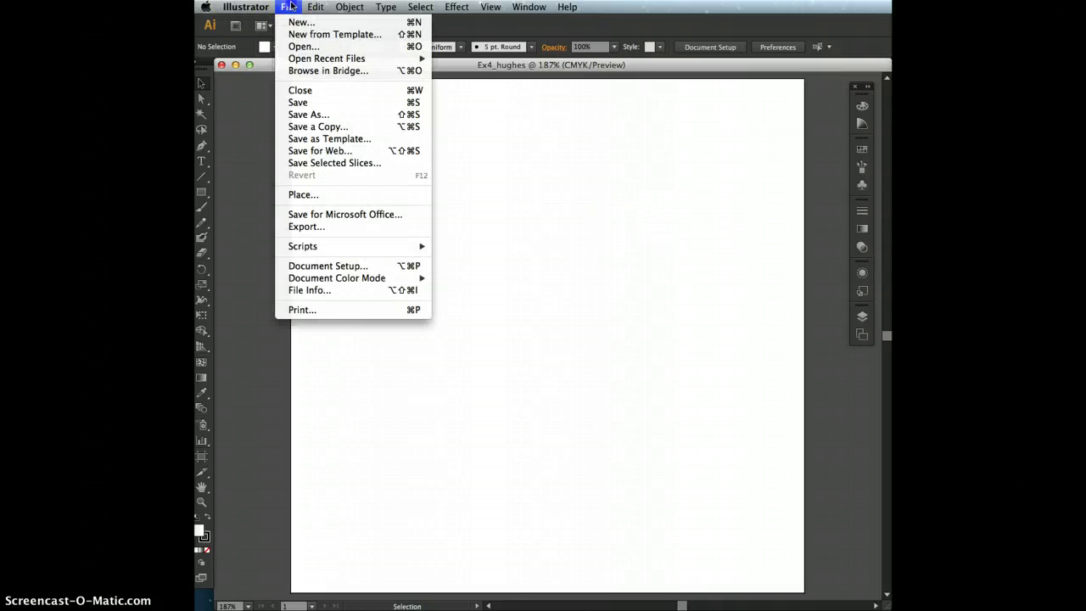
pyautogui.click(382, 194)
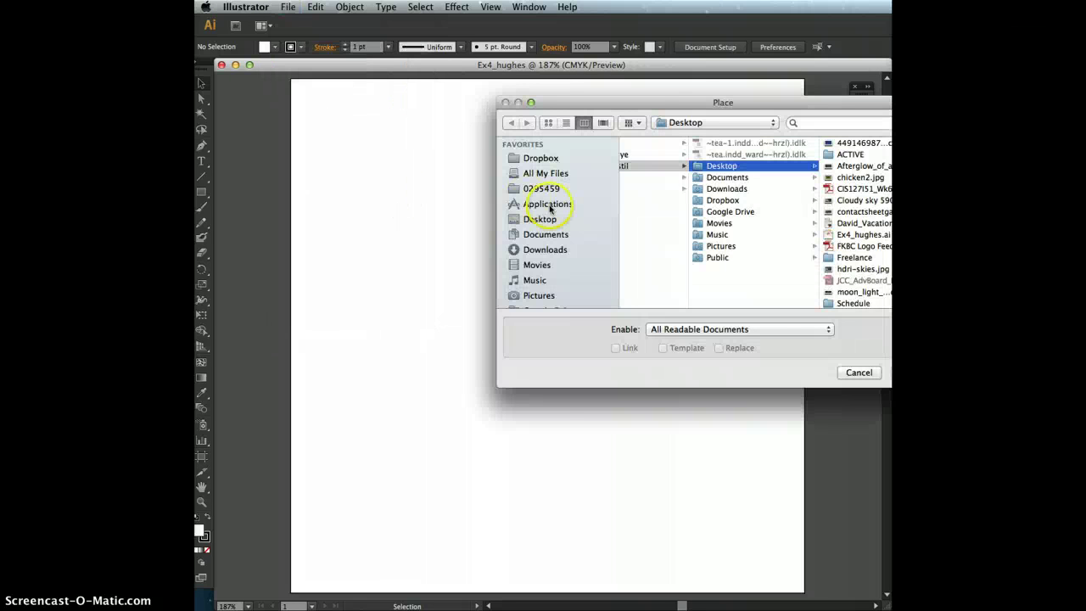
pyautogui.moveTo(662, 102); pyautogui.dragTo(431, 153)
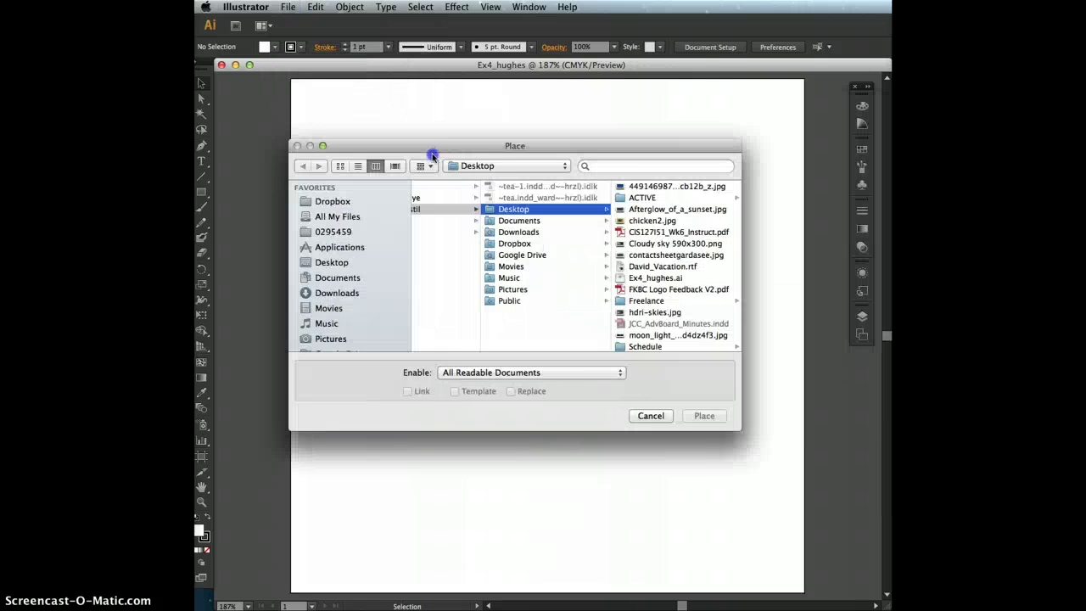
pyautogui.click(615, 205)
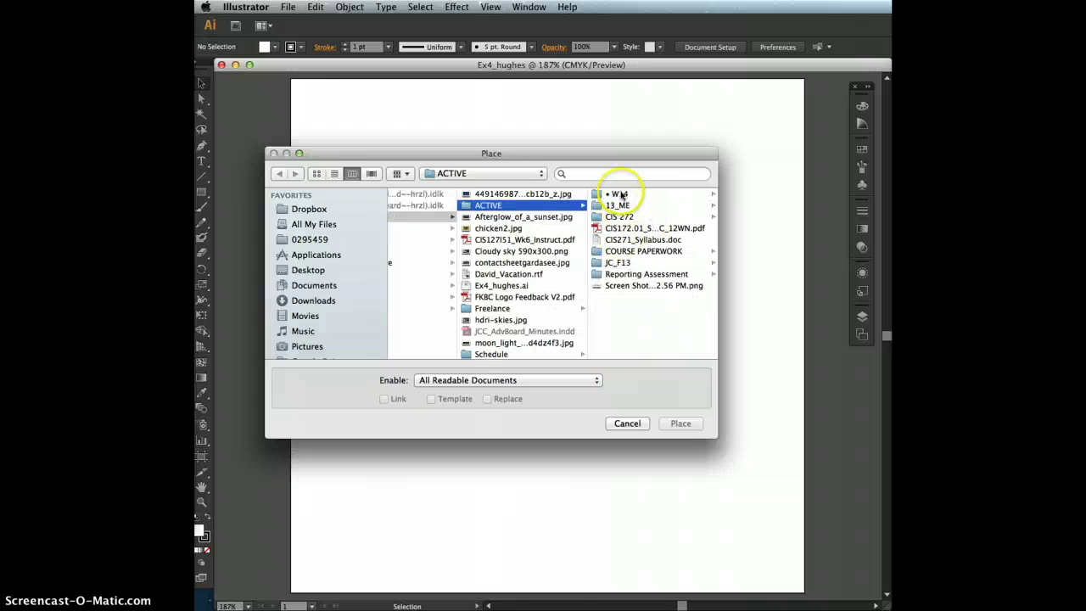
pyautogui.click(621, 196)
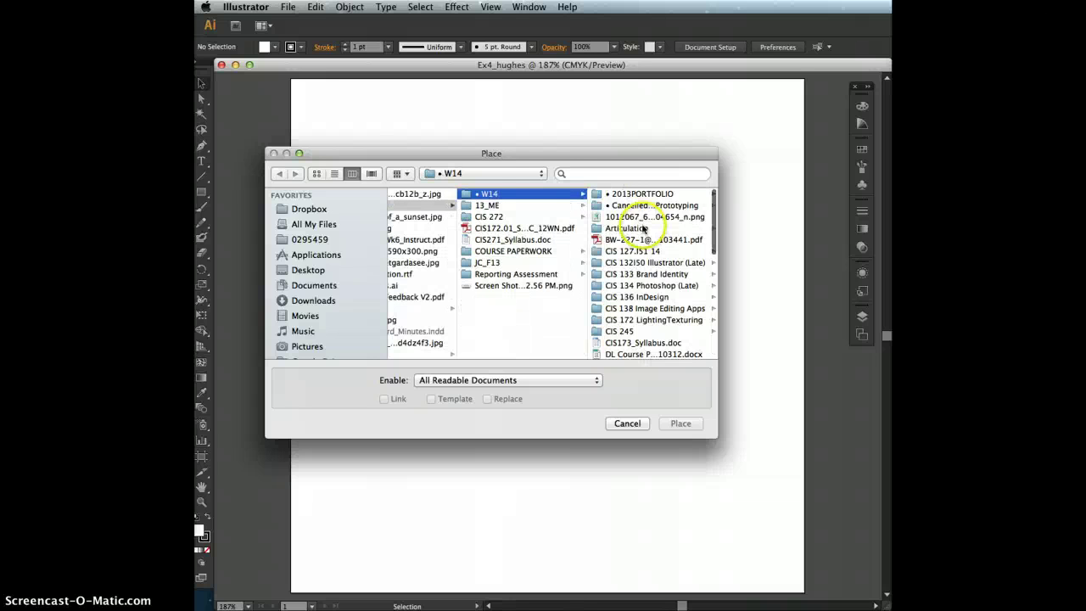
pyautogui.click(487, 205)
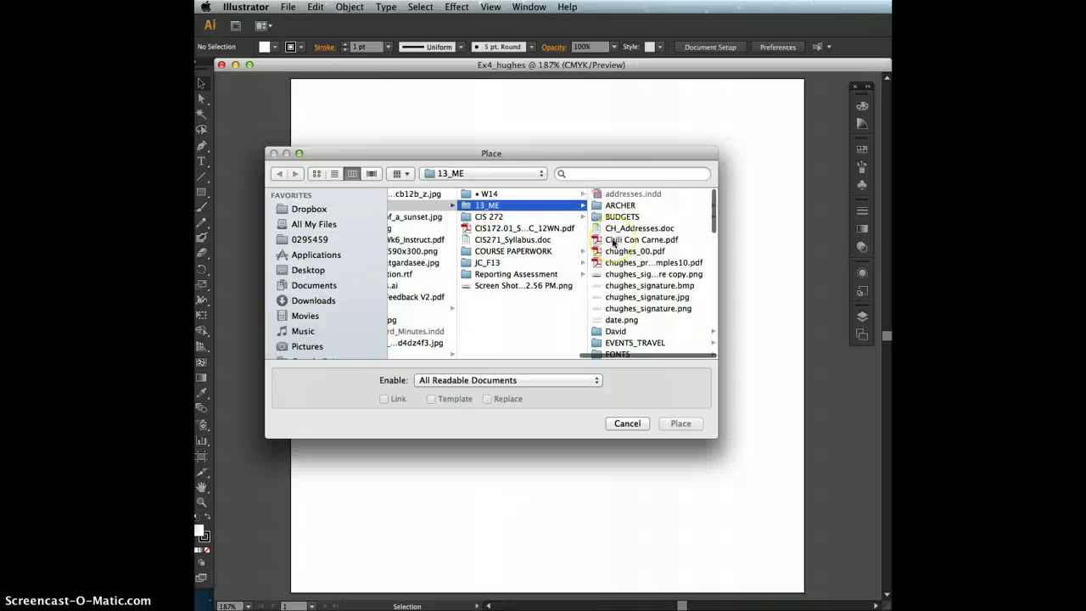
pyautogui.scroll(-5, 613, 244)
pyautogui.scroll(-10, 612, 243)
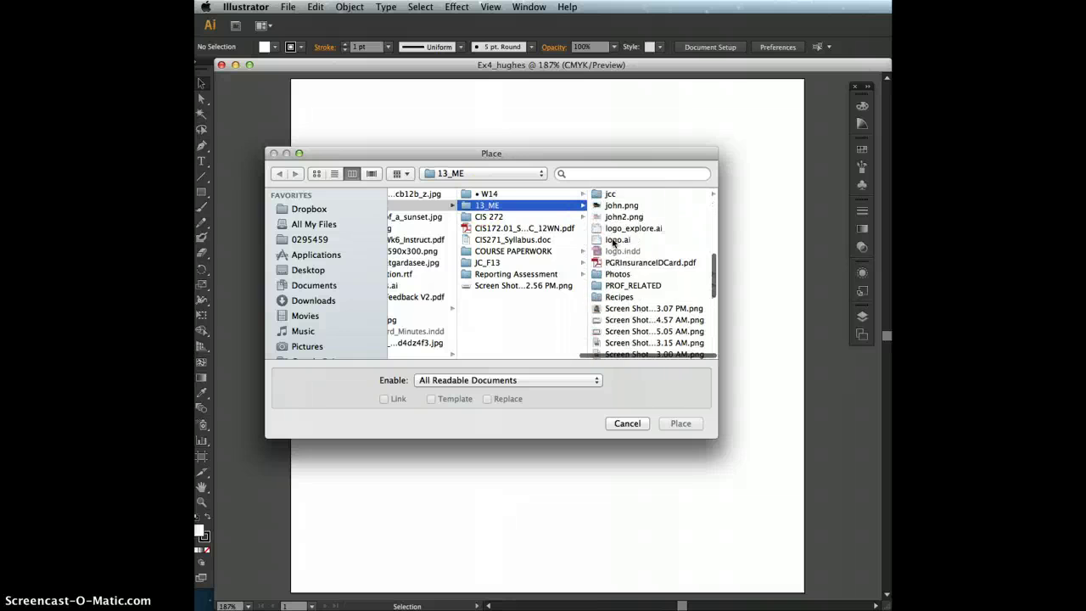
pyautogui.click(616, 217)
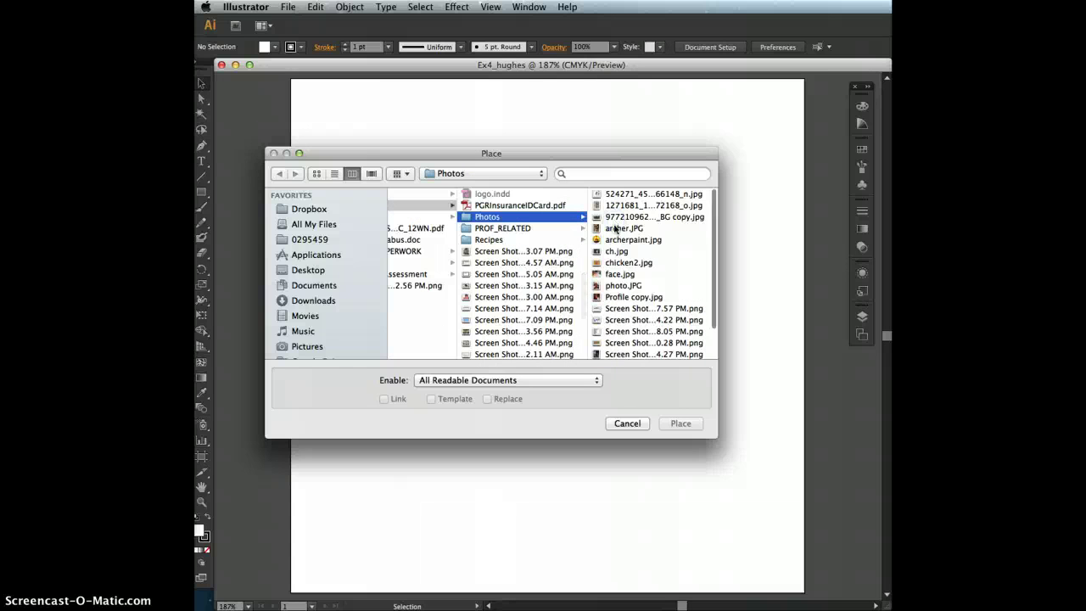
pyautogui.scroll(-3, 615, 240)
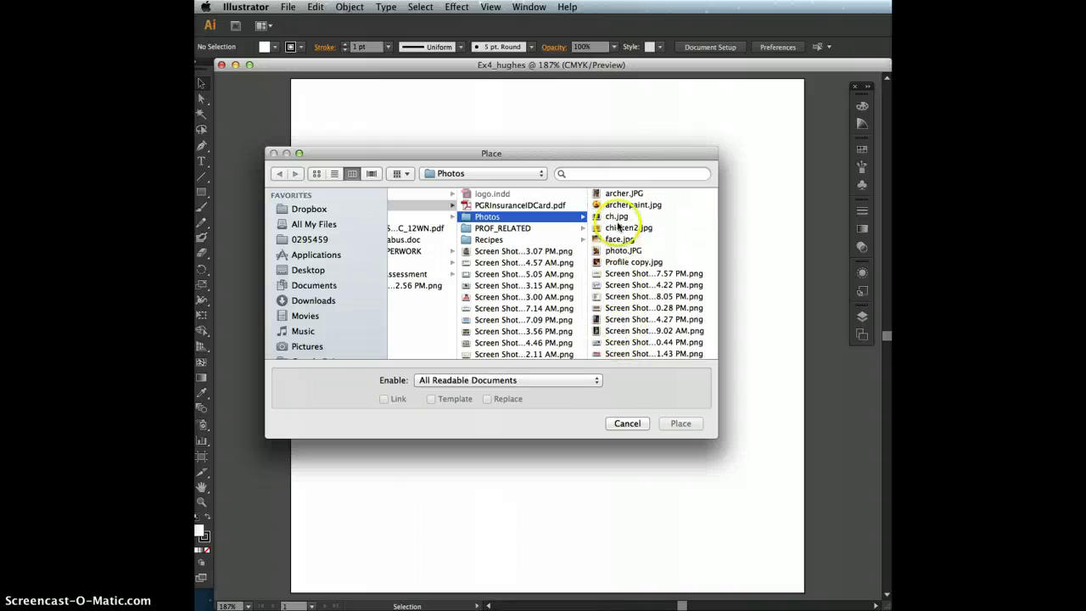
pyautogui.click(619, 228)
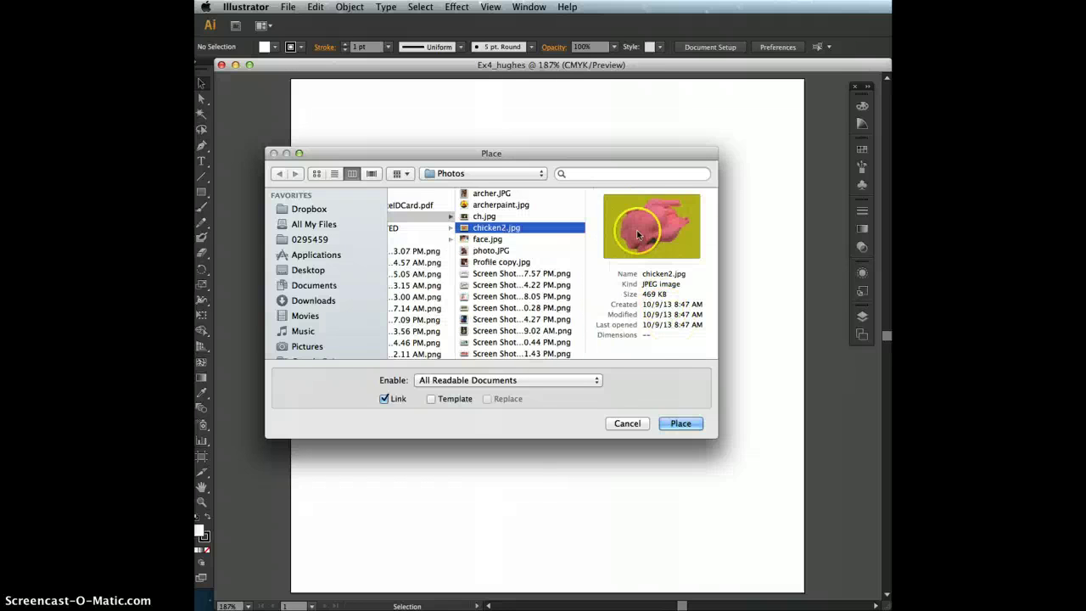
pyautogui.click(679, 423)
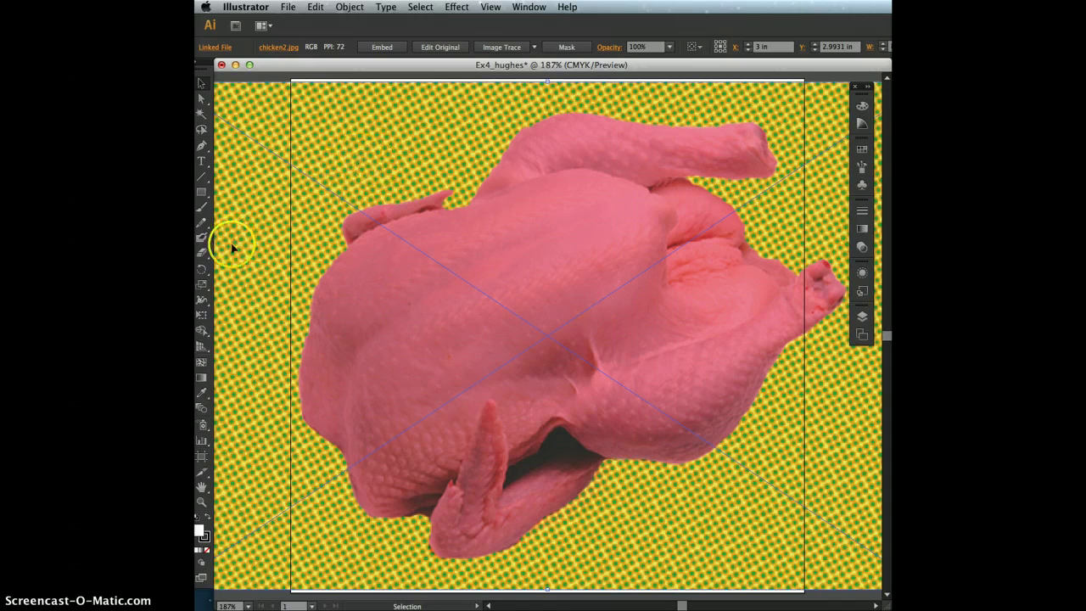
# Scale the placed chicken image uniformly to 70%
pyautogui.click(204, 276)
pyautogui.doubleClick(204, 285)
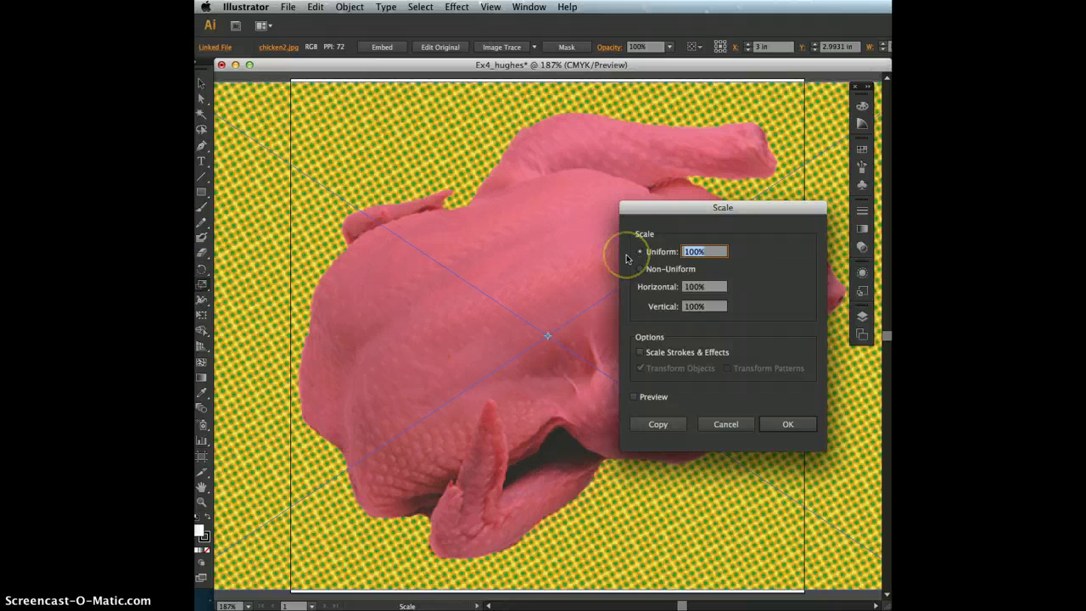
pyautogui.write('70')
pyautogui.press('Return')
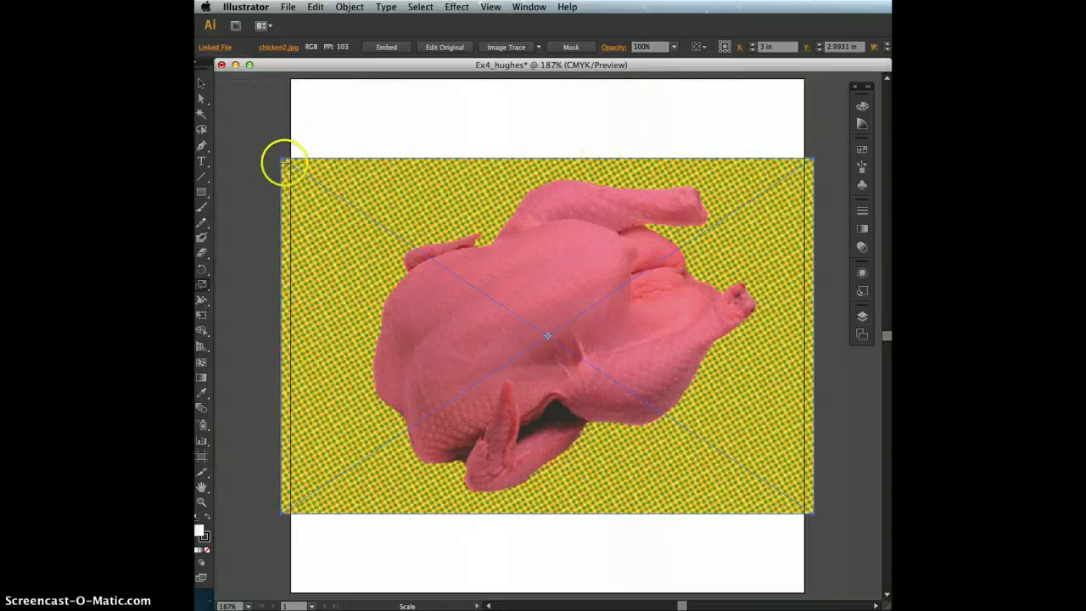
# Shrink the chicken image proportionally from its lower-right corner and move its center to about X 3.04 in, Y 3.28 in
pyautogui.click(203, 85)
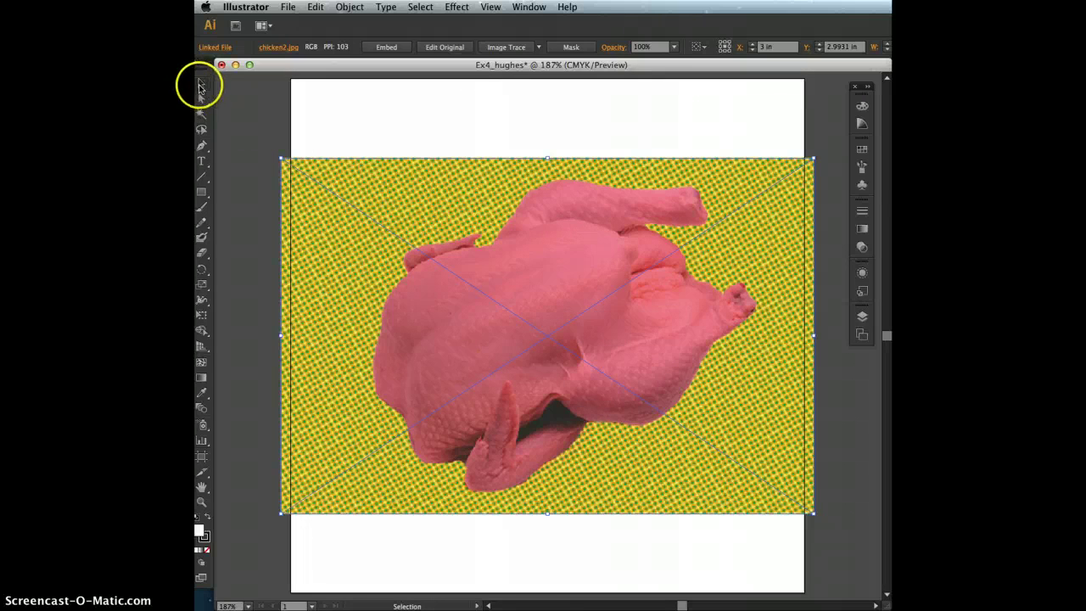
pyautogui.click(368, 144)
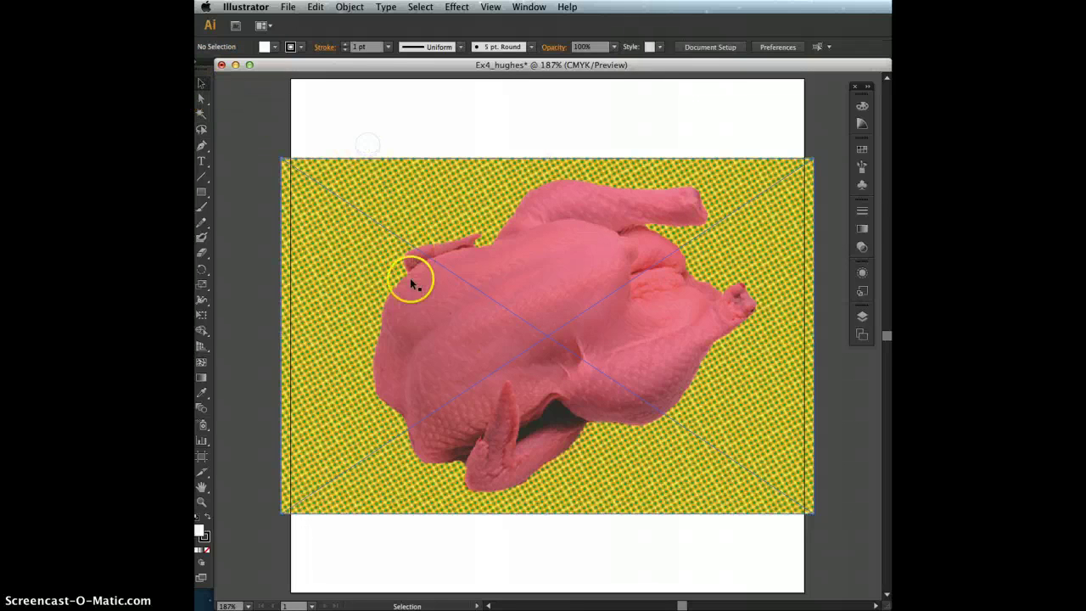
pyautogui.click(411, 282)
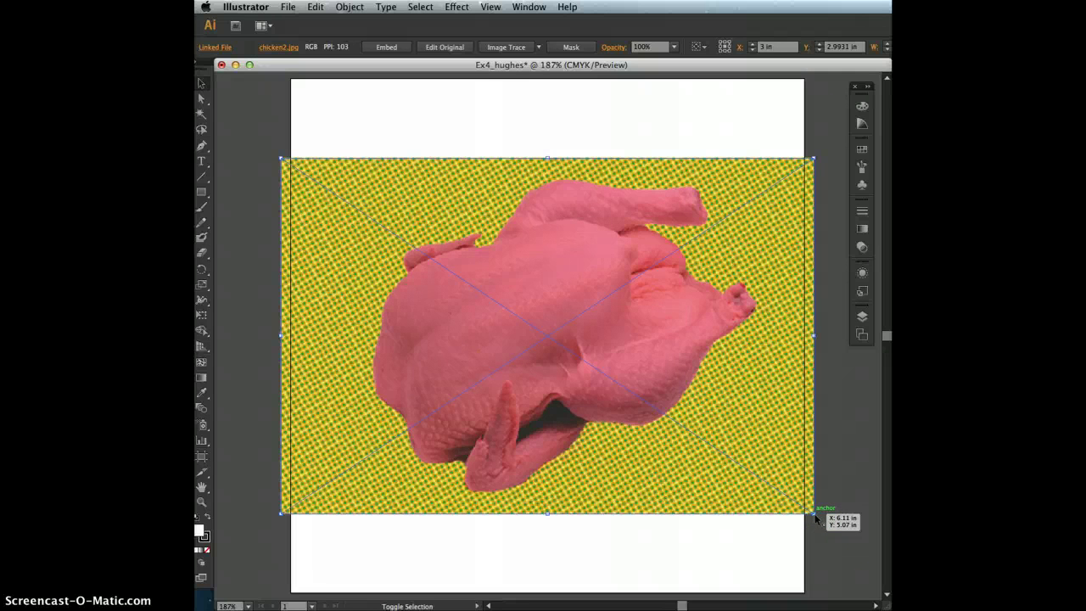
pyautogui.moveTo(814, 514); pyautogui.dragTo(706, 425)
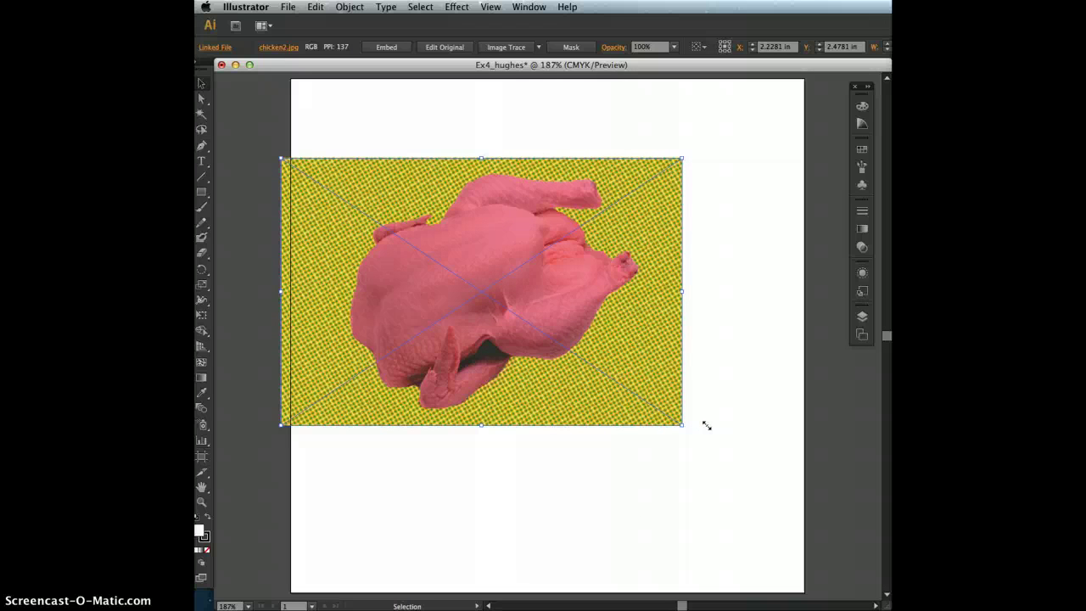
pyautogui.click(471, 263)
pyautogui.moveTo(485, 273); pyautogui.dragTo(540, 333)
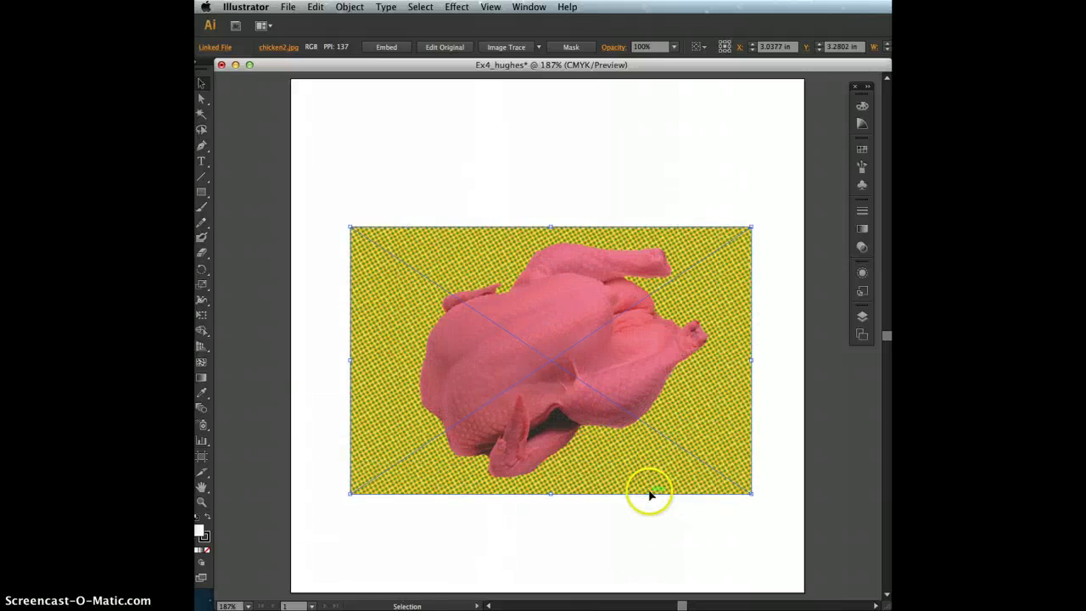
pyautogui.click(637, 552)
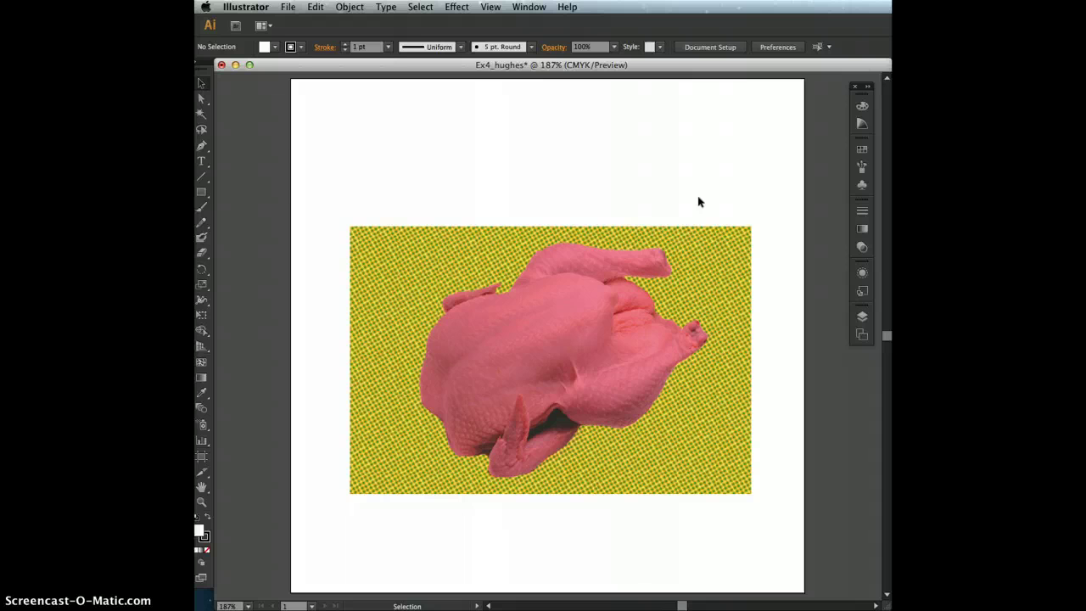
# Draw a wide, shallow area-type frame just above the chicken image and enter the author's full name in it
pyautogui.click(203, 161)
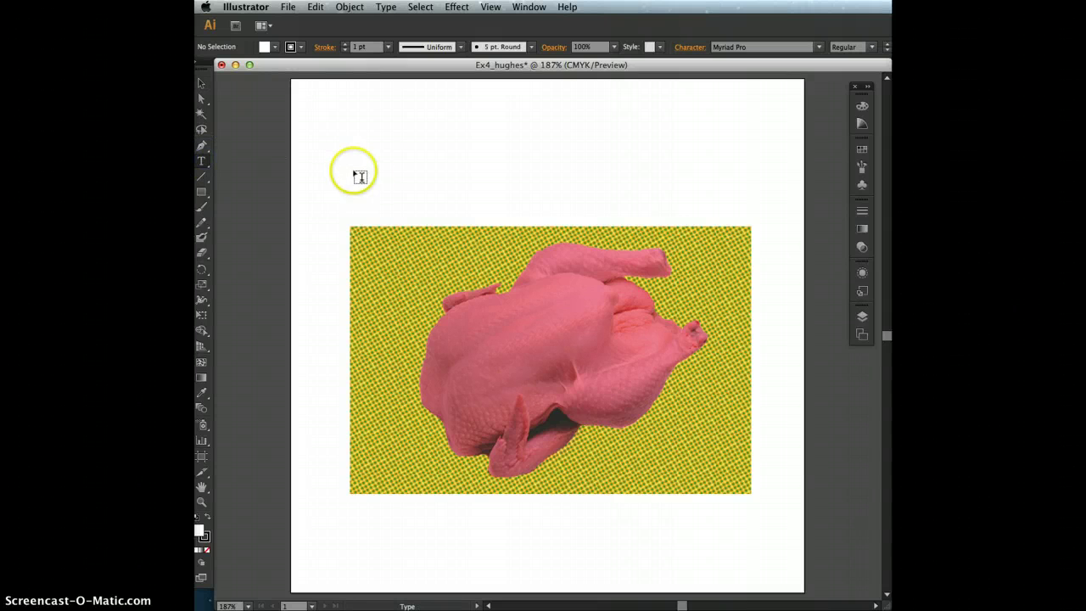
pyautogui.moveTo(374, 180); pyautogui.dragTo(709, 217)
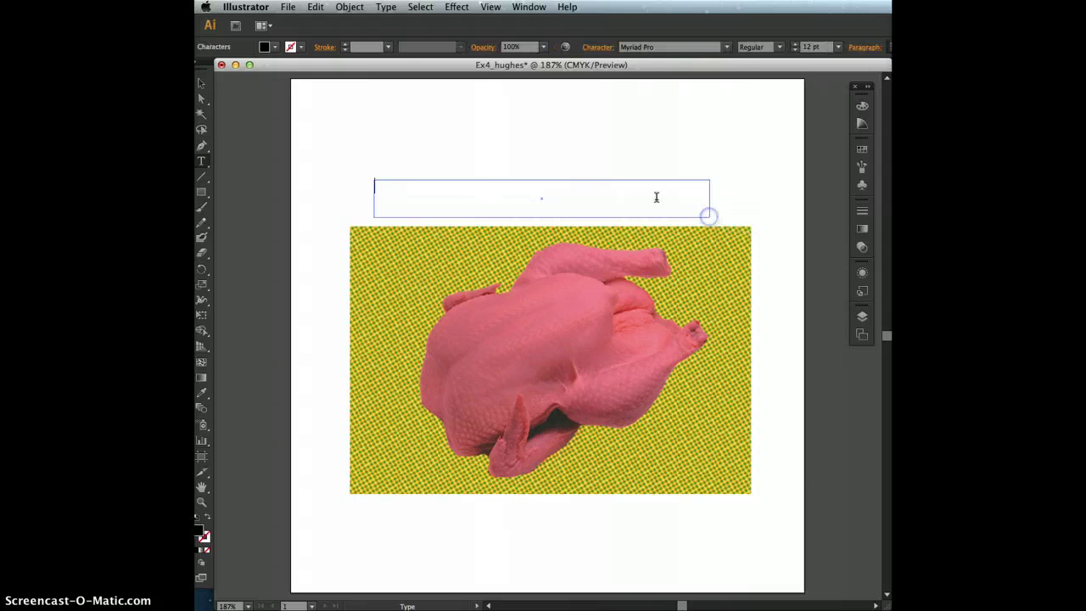
pyautogui.click(504, 177)
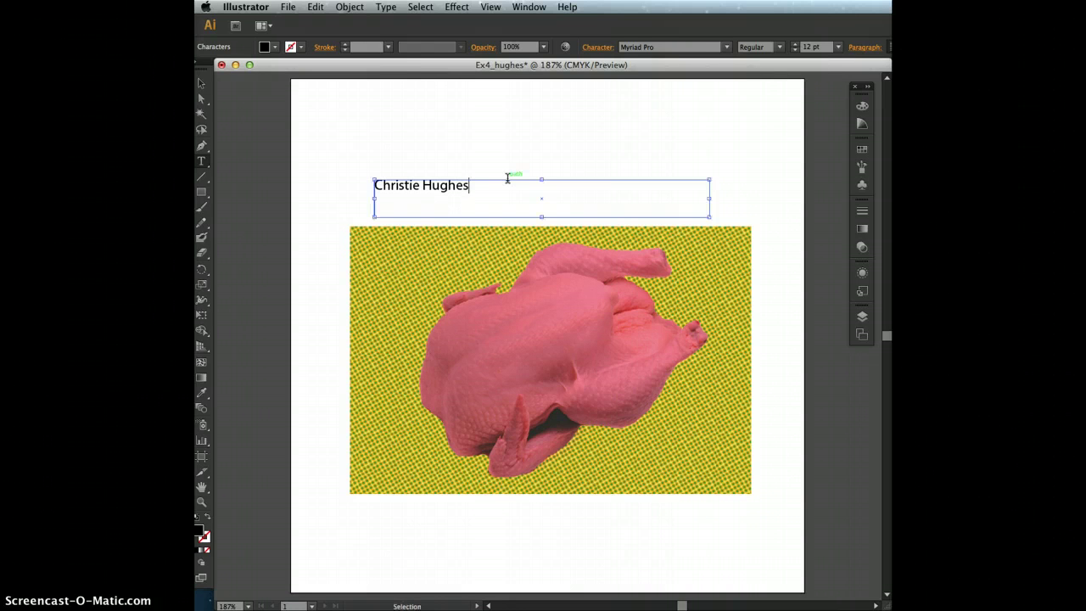
# Format the name text above the image as Calibri Bold at 36 pt and center it in its frame
pyautogui.tripleClick(508, 179)
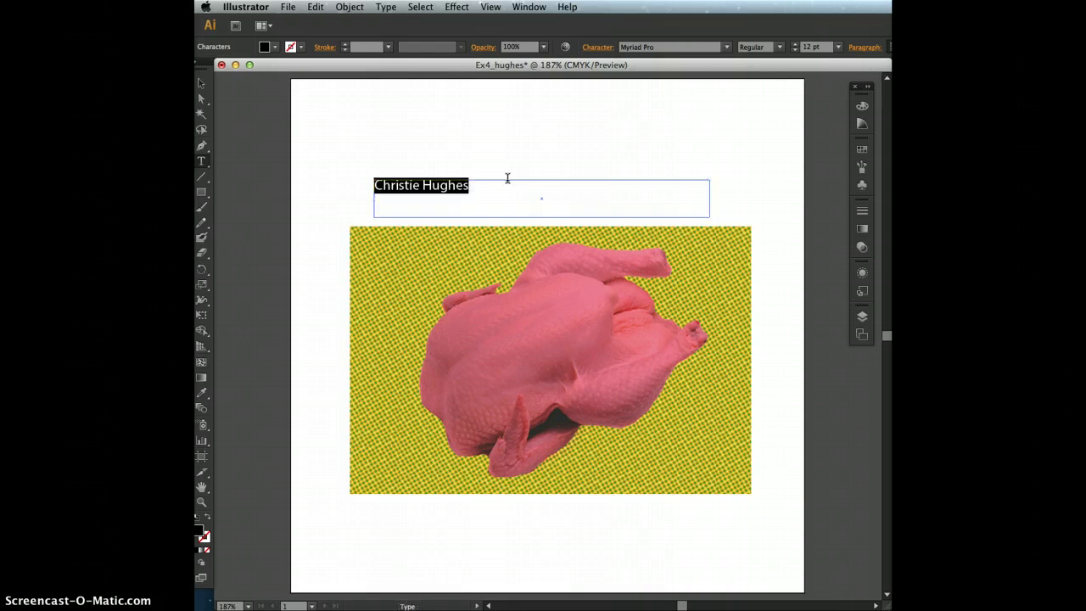
pyautogui.click(658, 47)
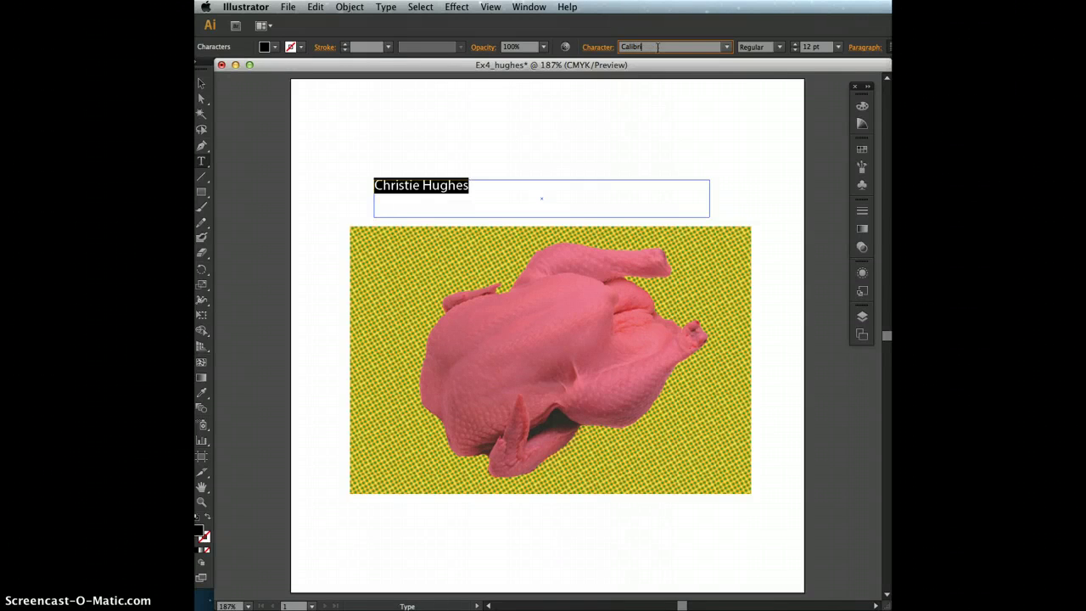
pyautogui.click(779, 46)
pyautogui.click(772, 103)
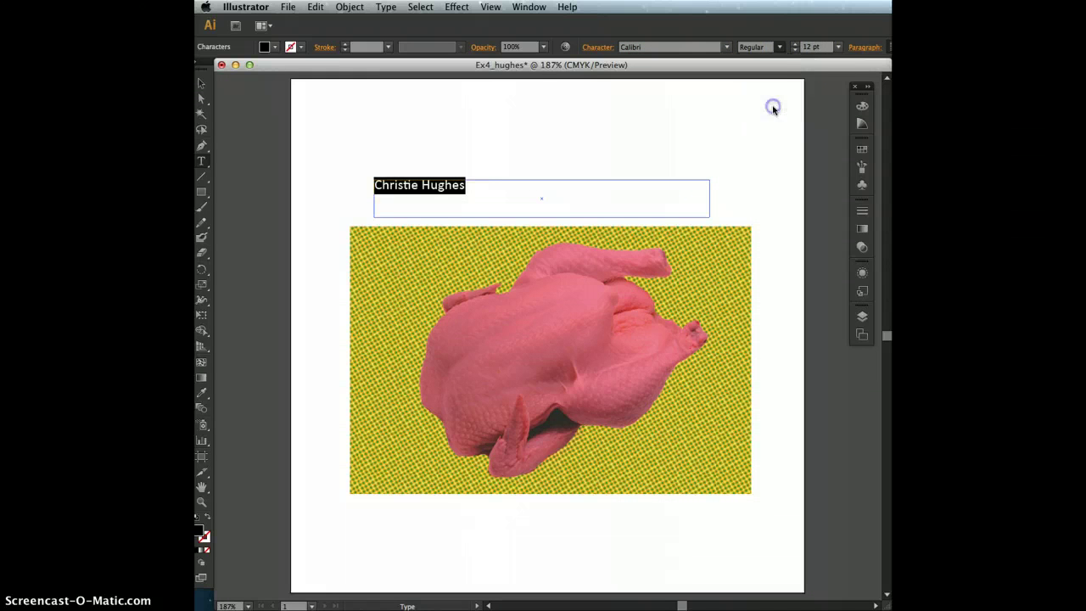
pyautogui.click(807, 49)
pyautogui.doubleClick(808, 49)
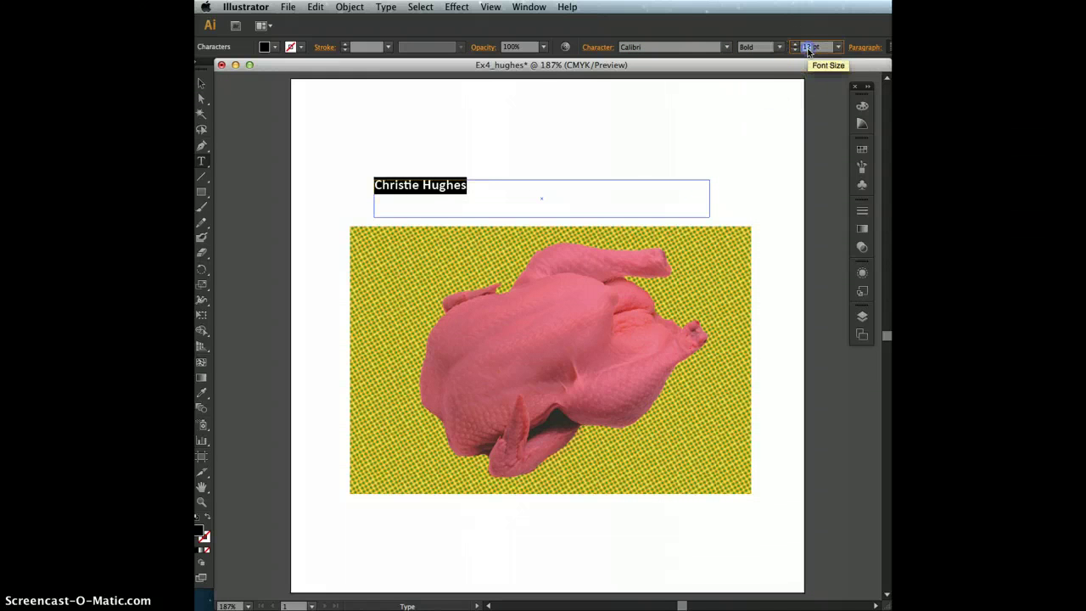
pyautogui.write('36')
pyautogui.press('Return')
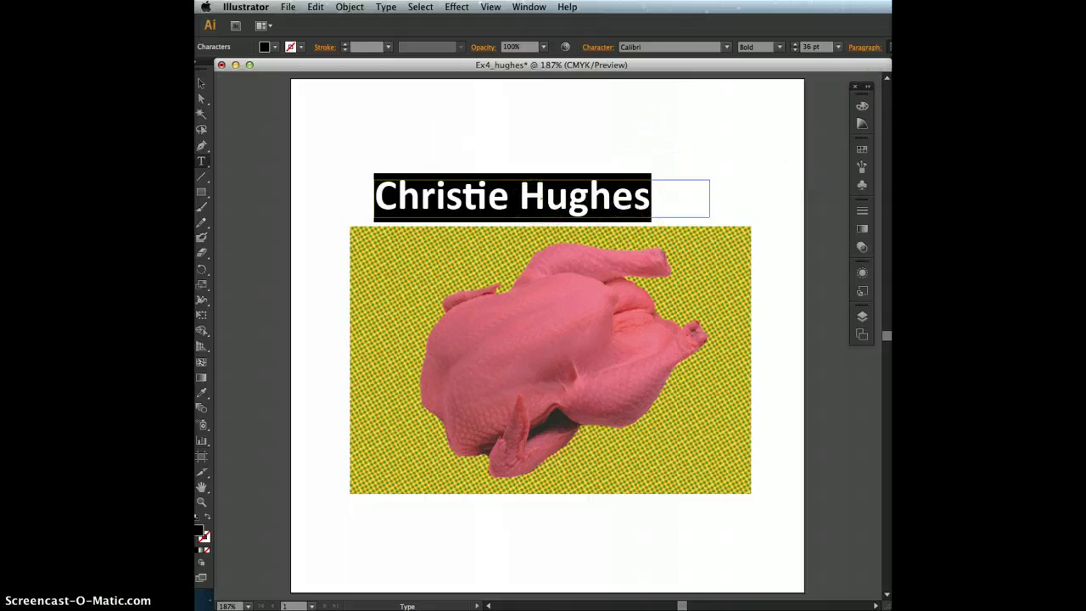
pyautogui.press('super+shift+c')
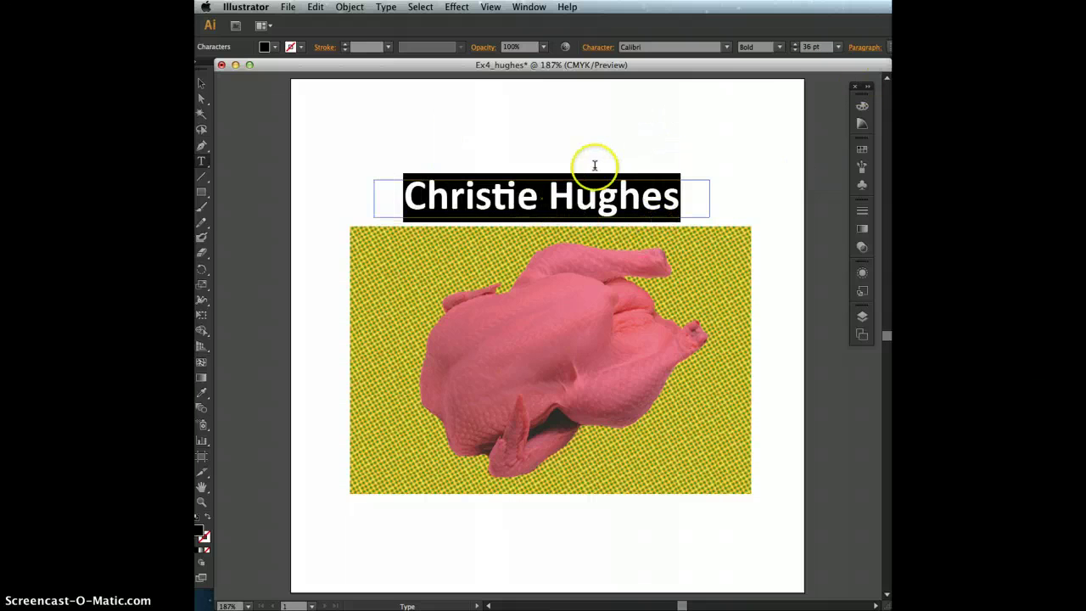
pyautogui.click(202, 82)
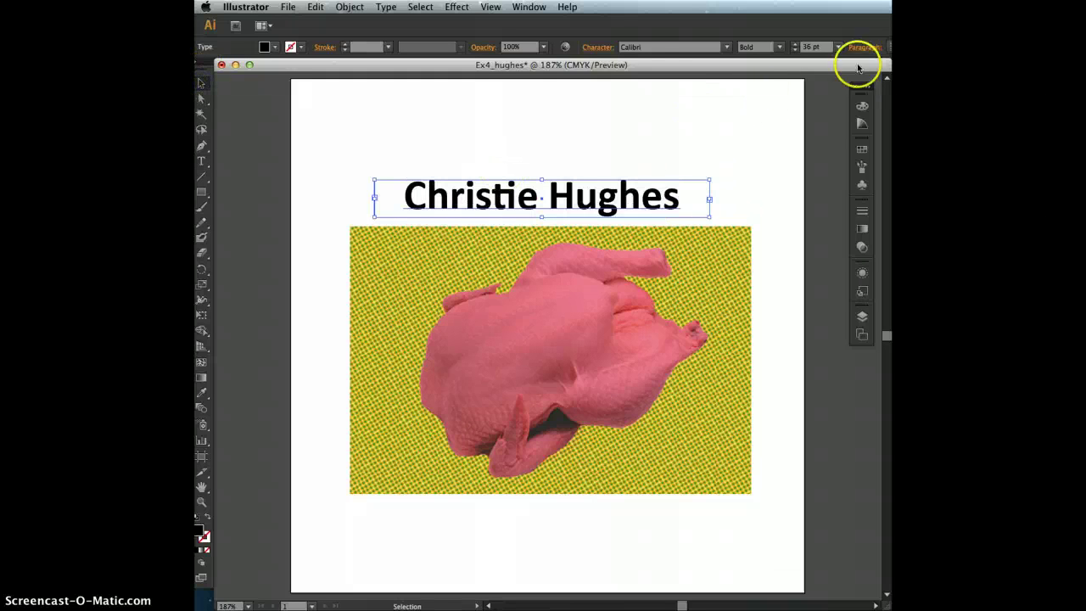
# Convert the name text above the chicken image to outlines
pyautogui.click(532, 137)
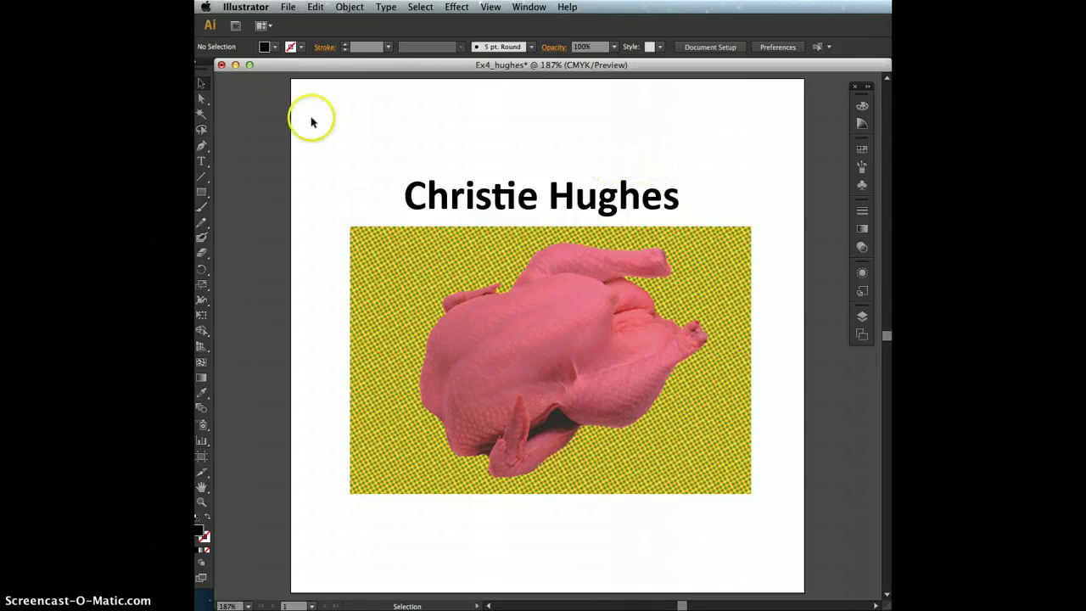
pyautogui.click(201, 83)
pyautogui.click(488, 238)
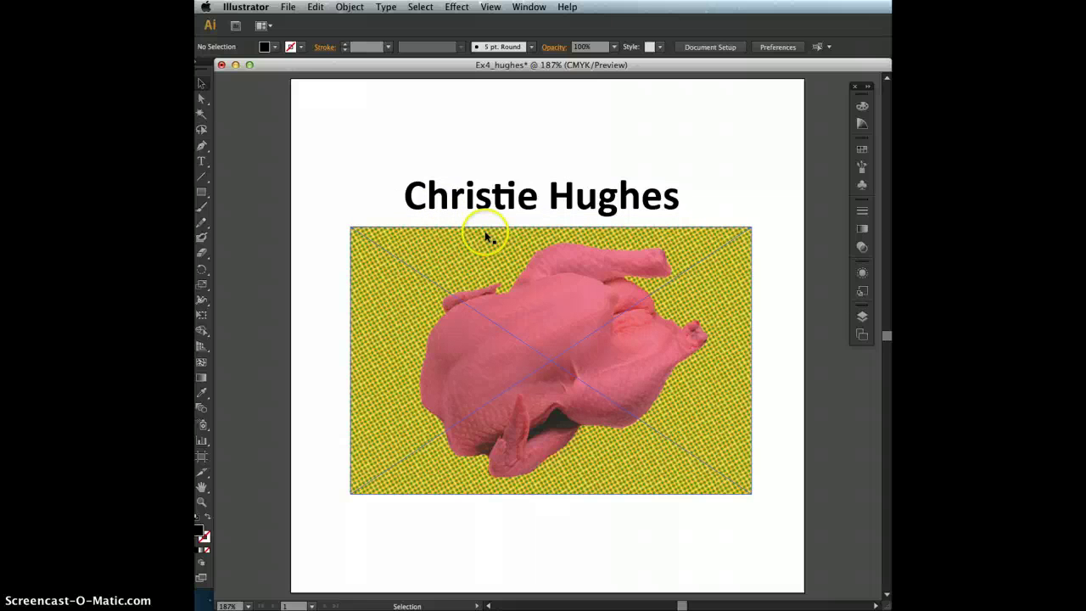
pyautogui.click(521, 198)
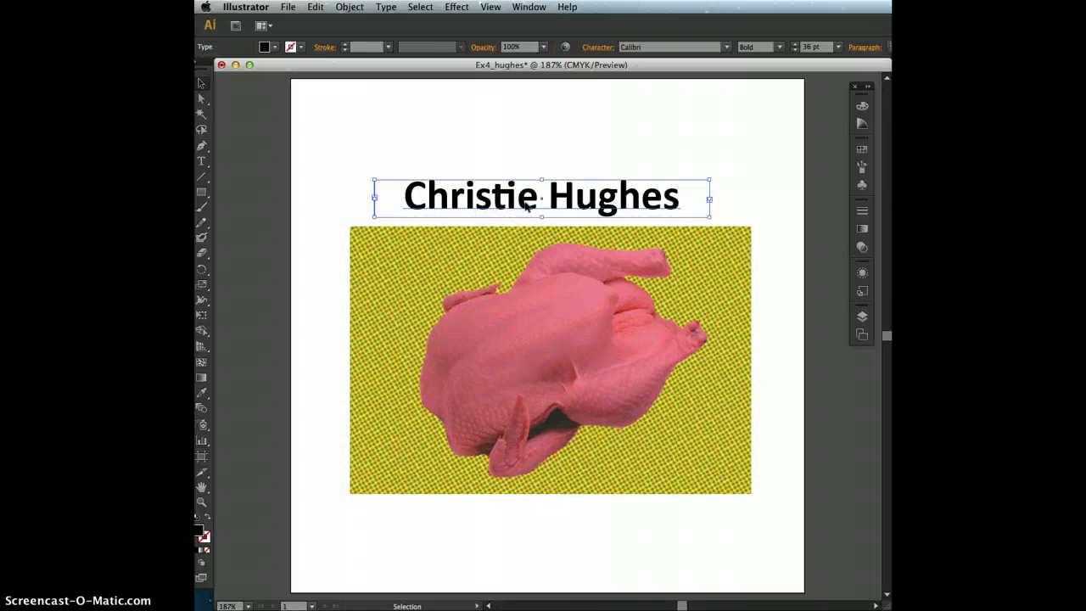
pyautogui.click(386, 7)
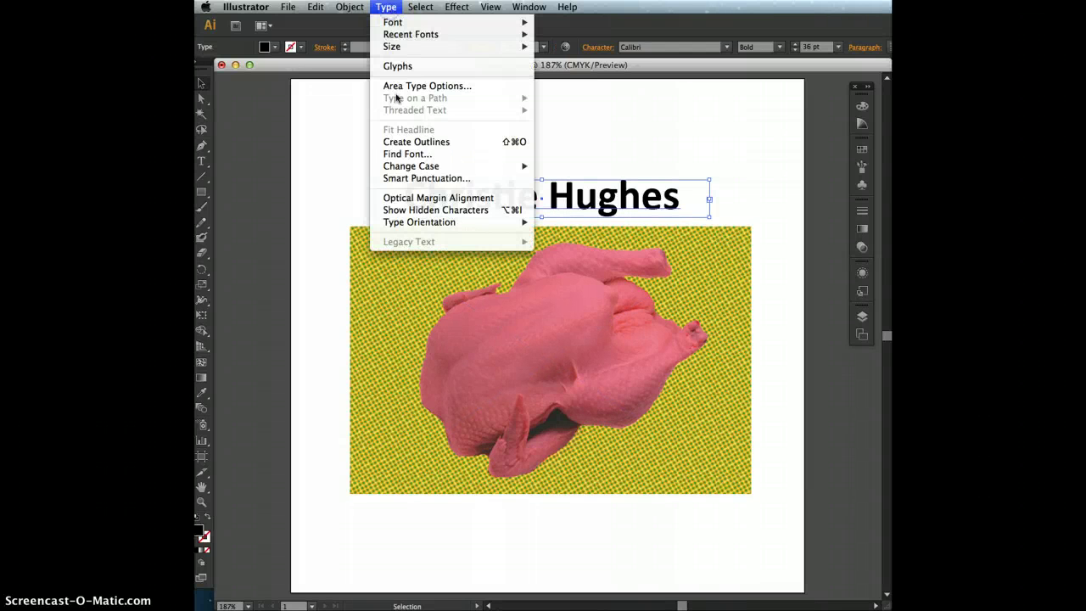
pyautogui.click(404, 144)
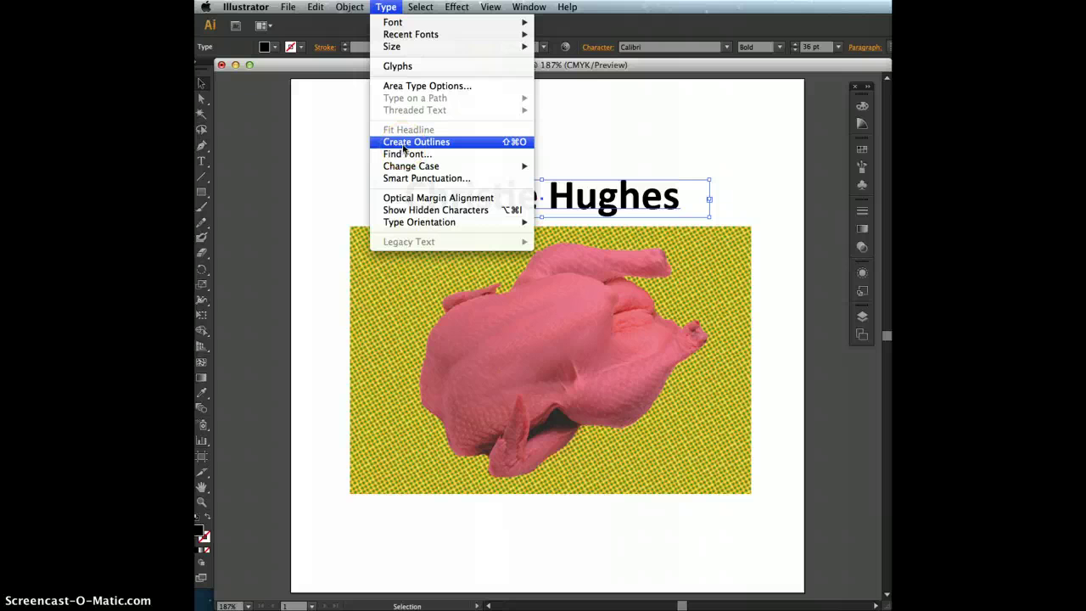
pyautogui.click(494, 158)
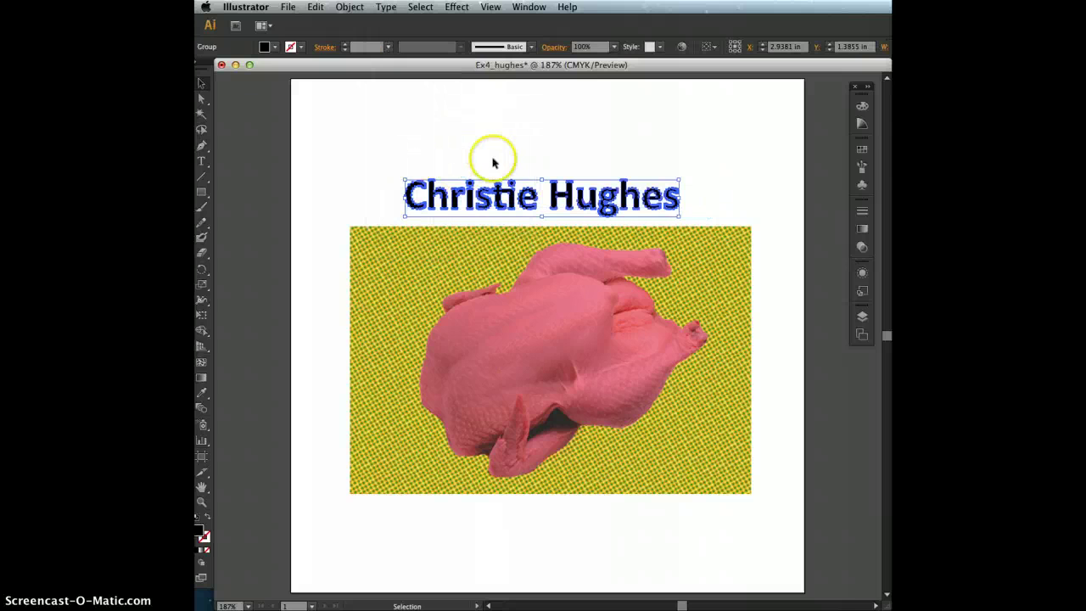
# Fill the outlined name with the light green swatch, deselect it and collapse the swatches
pyautogui.click(496, 195)
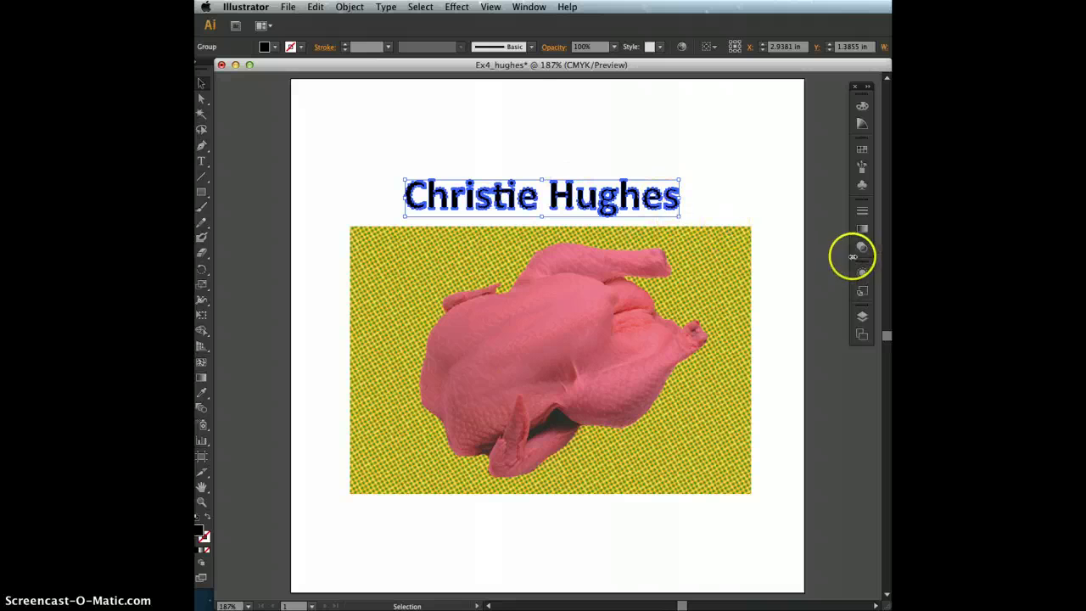
pyautogui.click(863, 149)
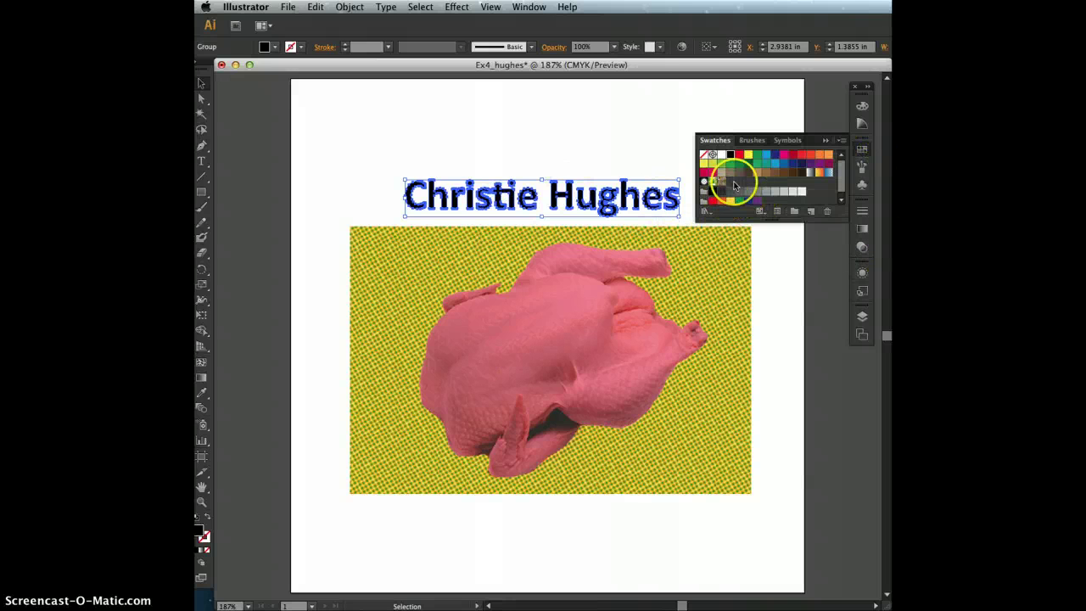
pyautogui.click(722, 163)
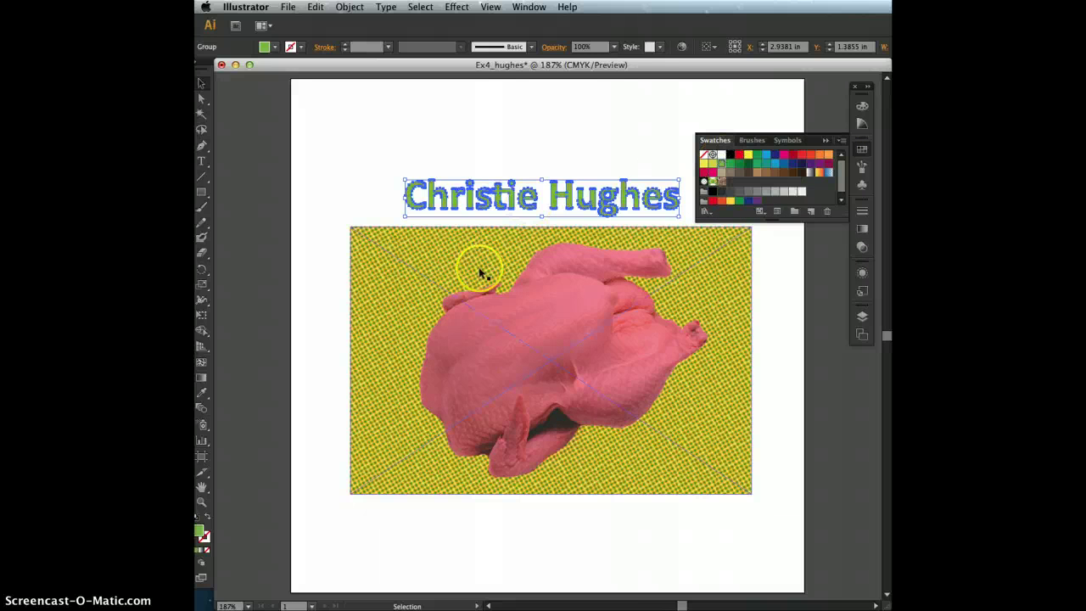
pyautogui.click(597, 148)
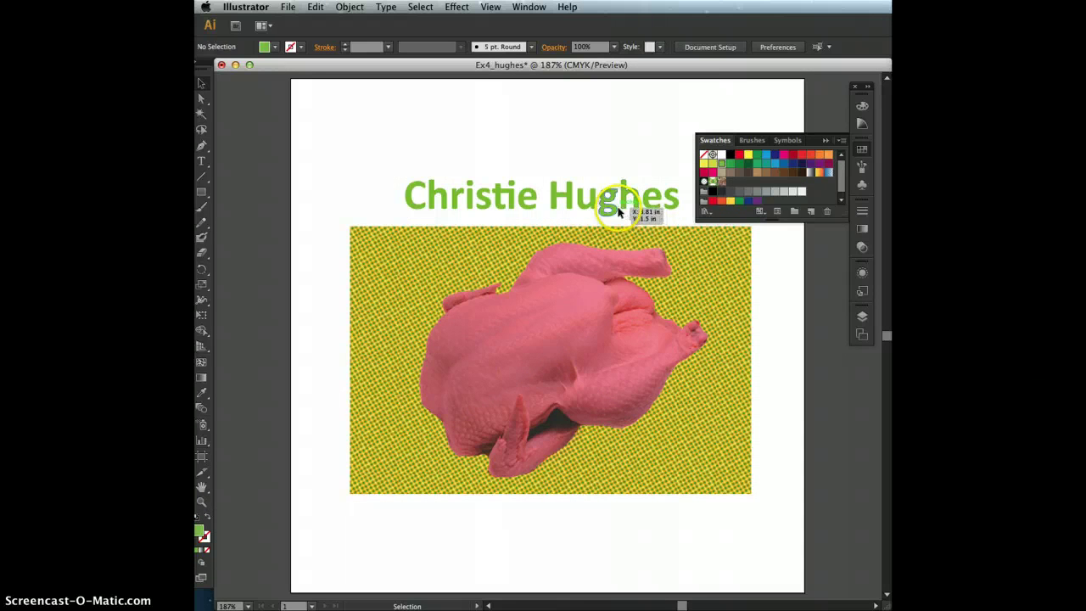
pyautogui.click(637, 210)
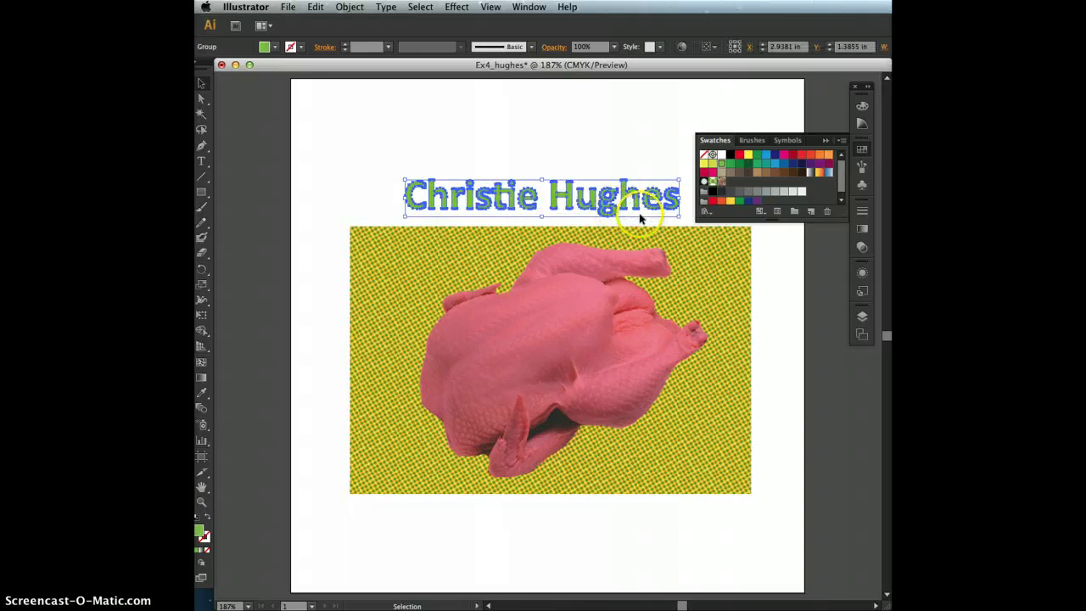
pyautogui.click(825, 139)
pyautogui.click(701, 214)
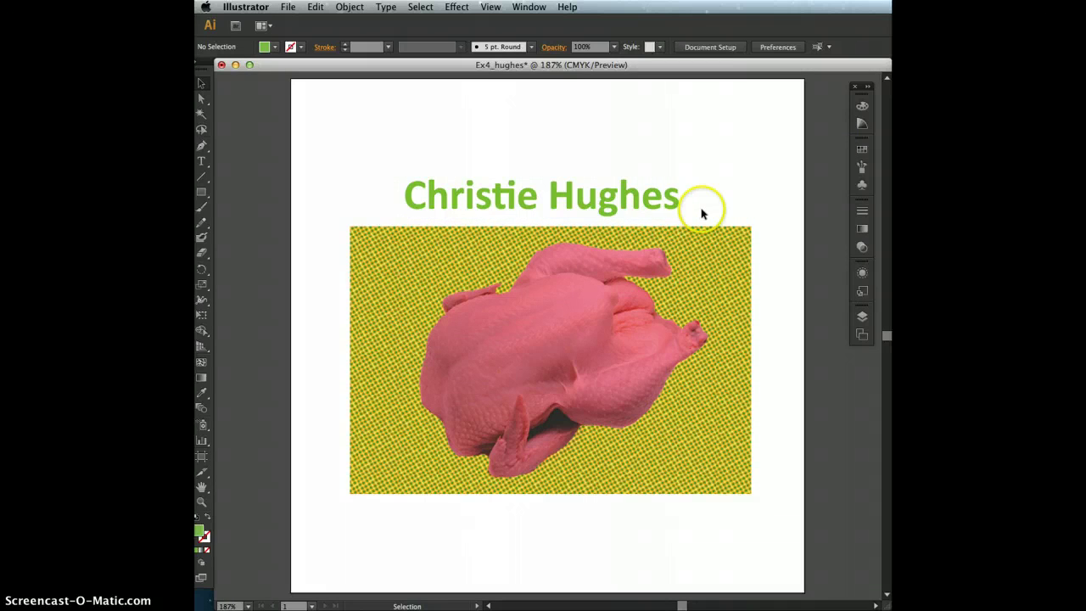
# Select the linked chicken image and the outlined name in turn to compare the raster photo with the vector lettering
pyautogui.click(696, 249)
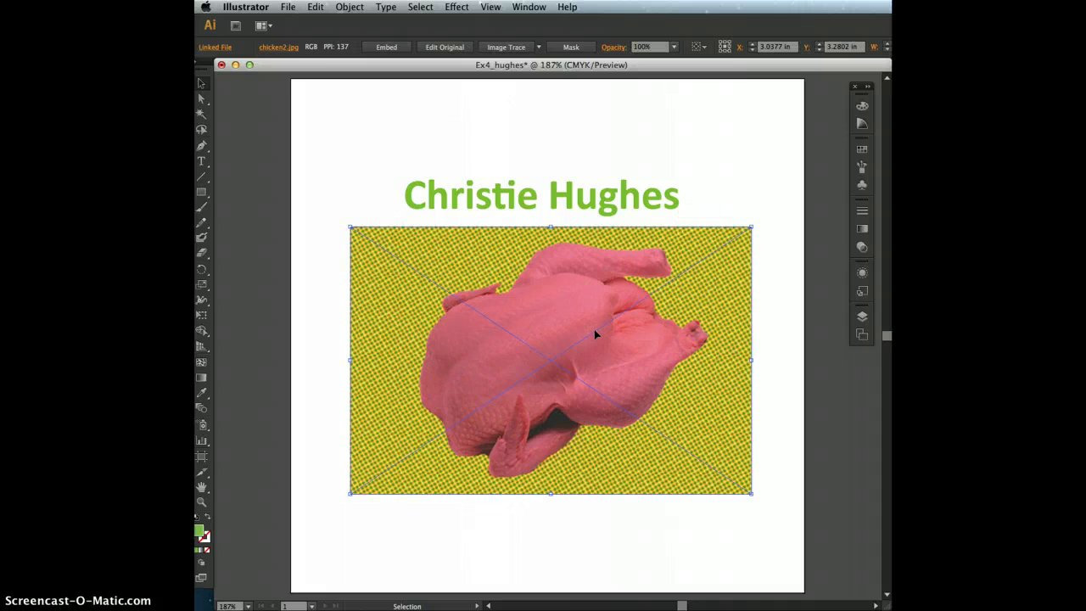
pyautogui.moveTo(516, 308); pyautogui.dragTo(610, 210)
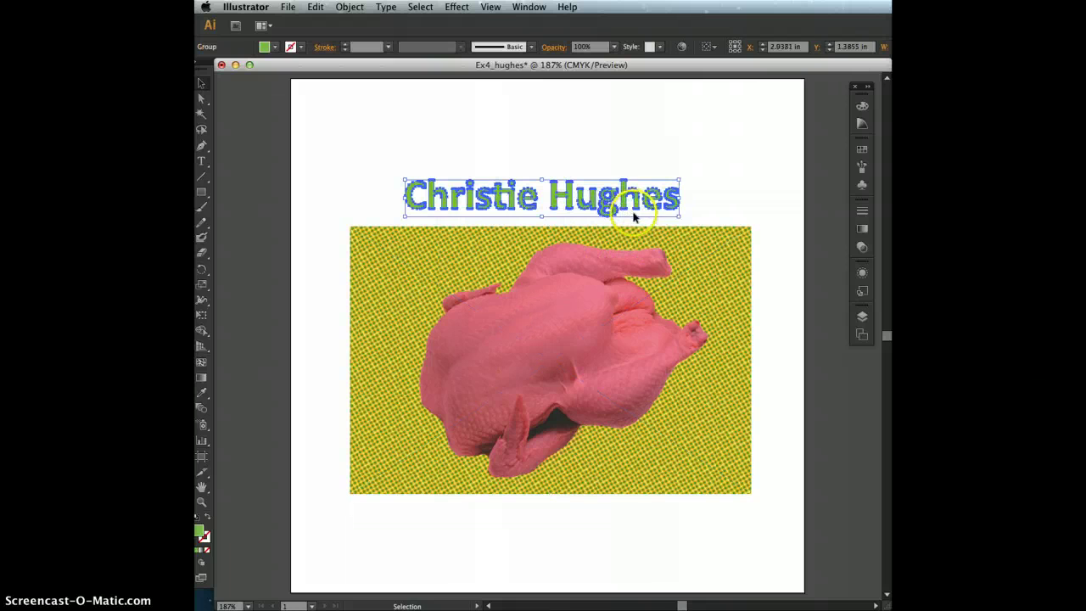
pyautogui.click(557, 144)
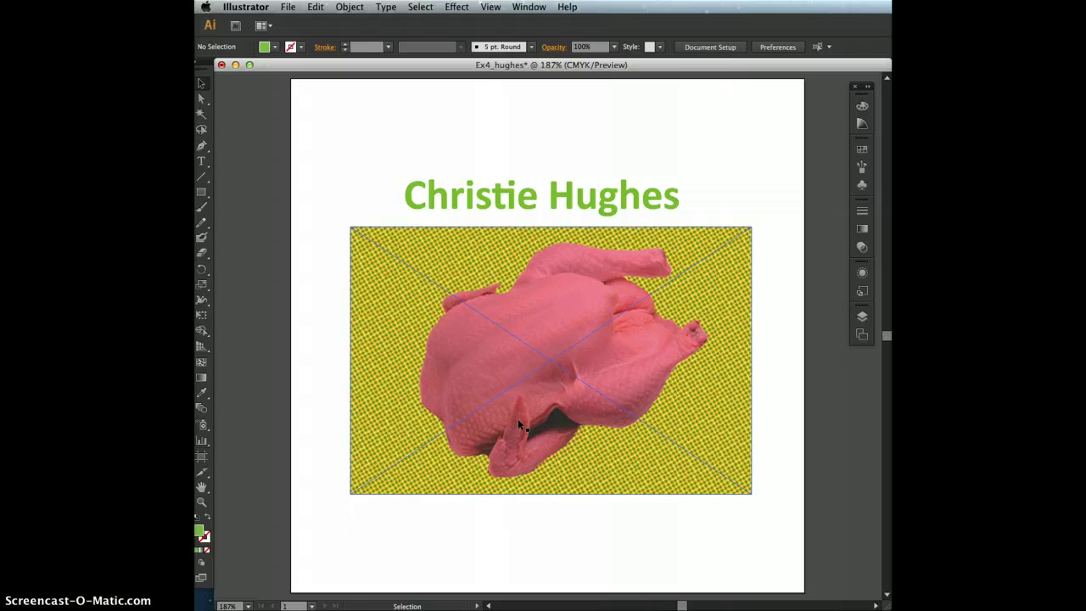
pyautogui.click(518, 420)
pyautogui.click(650, 320)
pyautogui.click(522, 348)
pyautogui.click(580, 316)
pyautogui.click(451, 402)
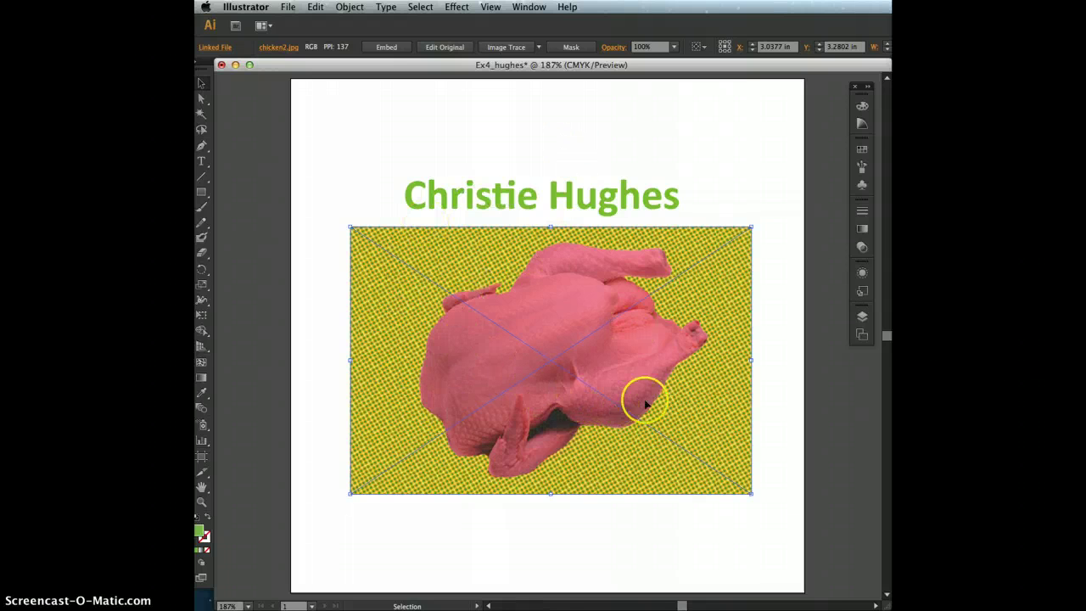
pyautogui.click(472, 123)
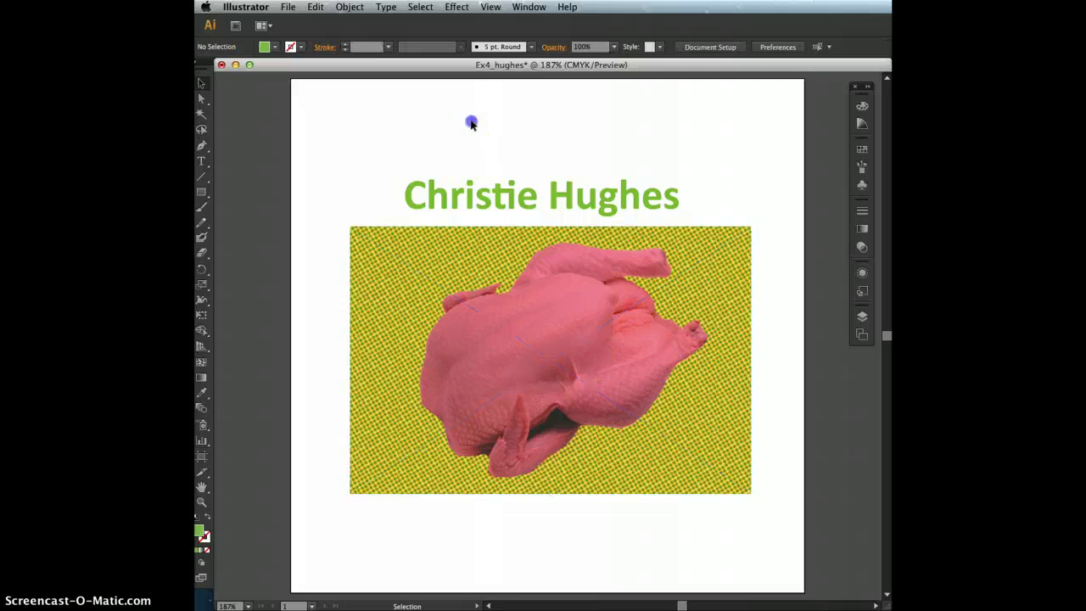
pyautogui.click(570, 337)
pyautogui.click(585, 196)
pyautogui.click(376, 209)
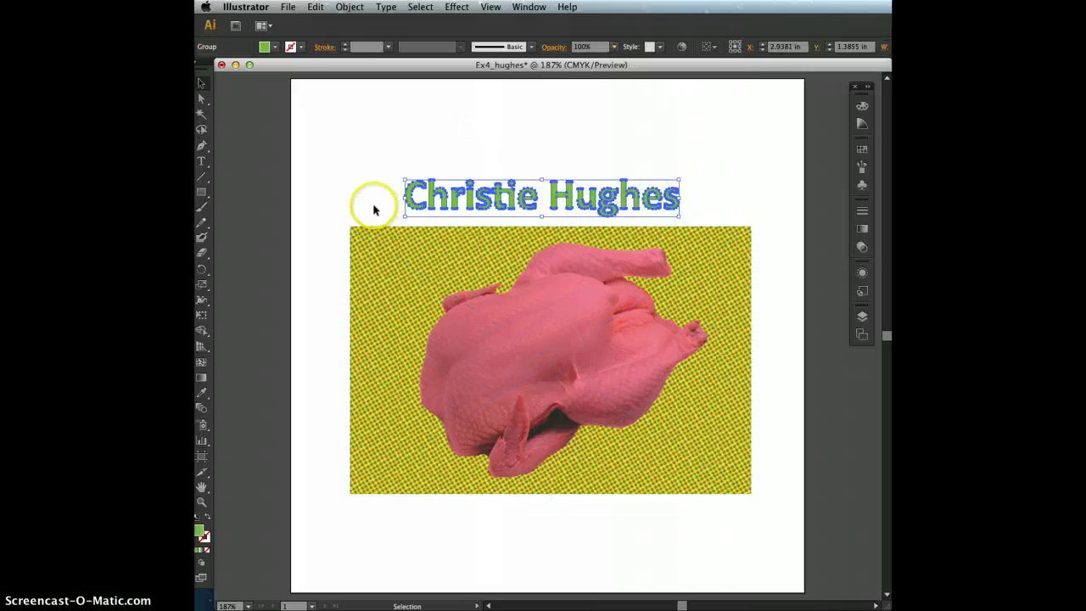
pyautogui.click(598, 206)
pyautogui.click(558, 158)
pyautogui.click(560, 363)
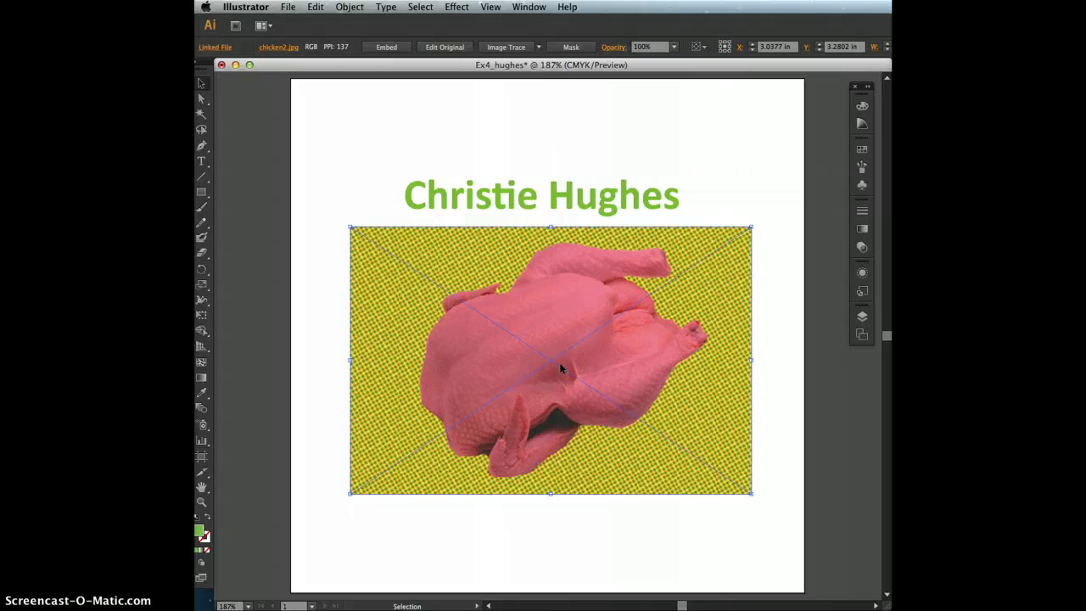
pyautogui.click(540, 110)
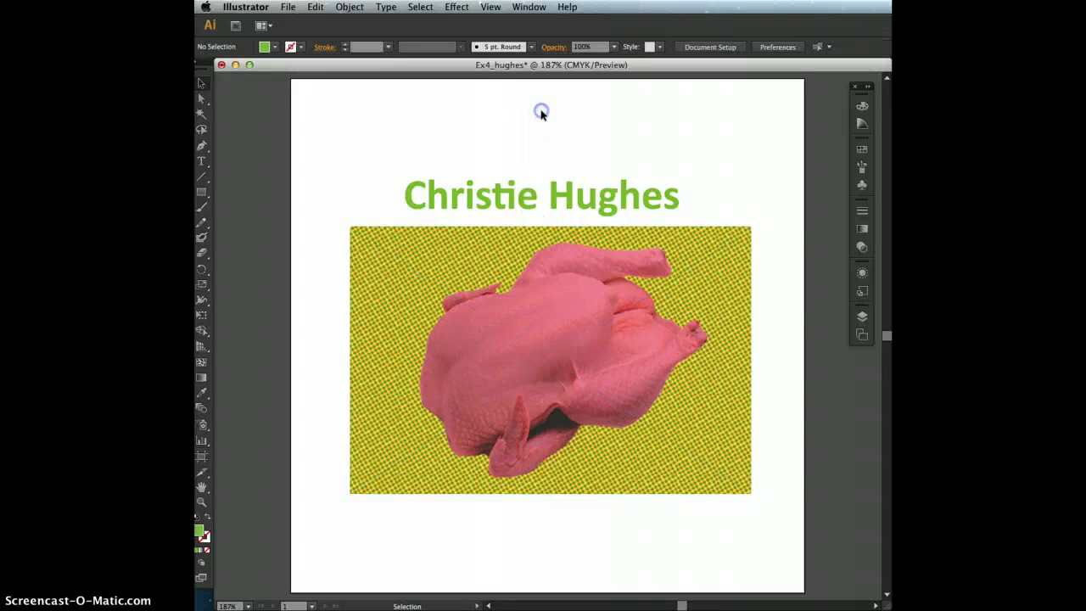
pyautogui.click(515, 196)
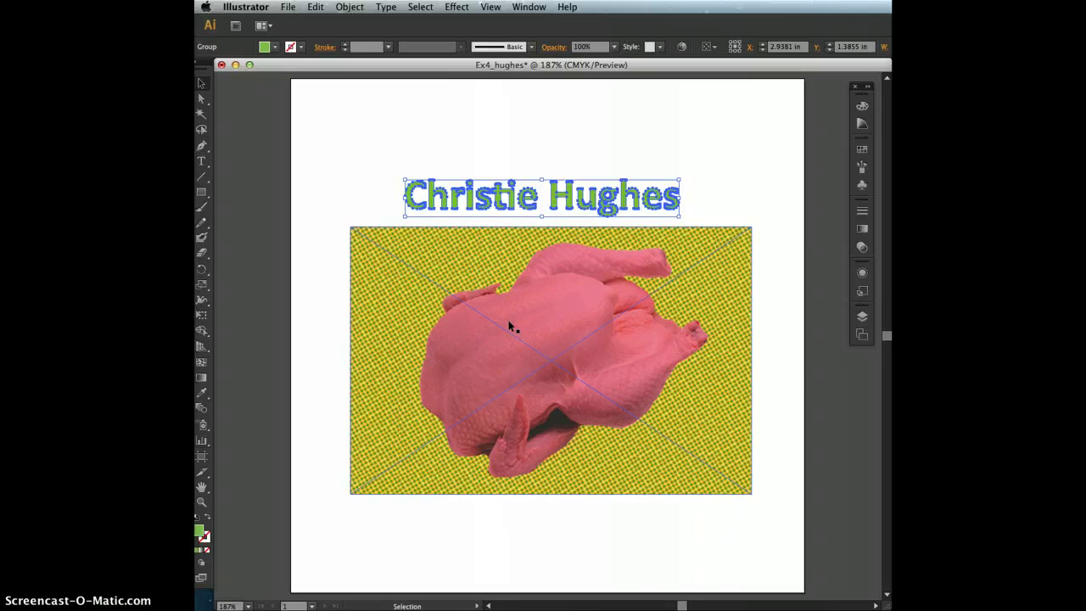
pyautogui.click(618, 315)
pyautogui.click(587, 111)
pyautogui.click(606, 207)
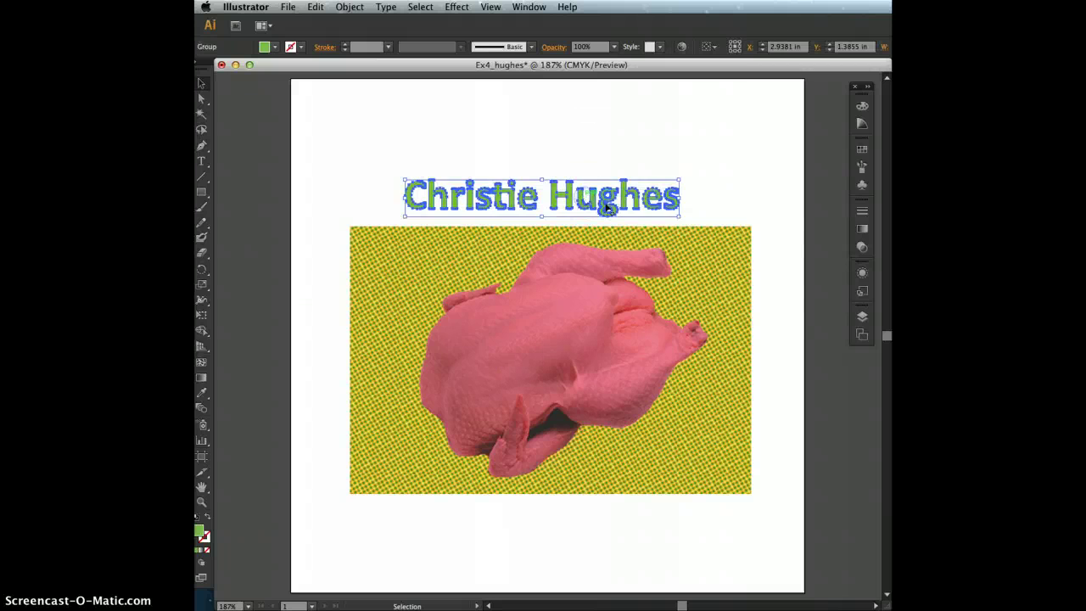
pyautogui.click(531, 141)
pyautogui.click(462, 187)
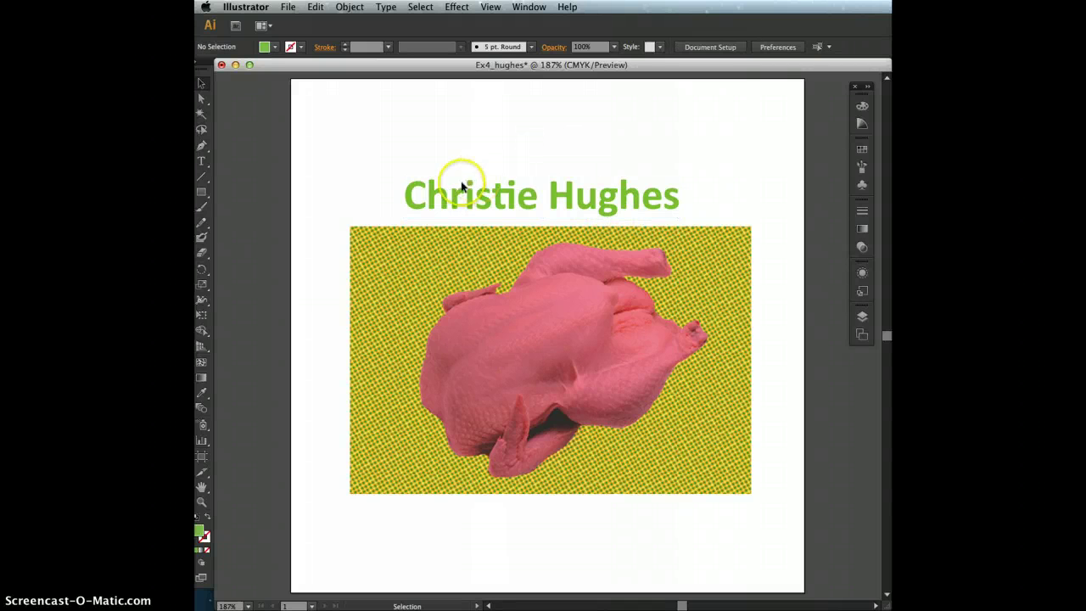
pyautogui.click(640, 228)
pyautogui.click(596, 121)
pyautogui.click(586, 190)
pyautogui.click(632, 195)
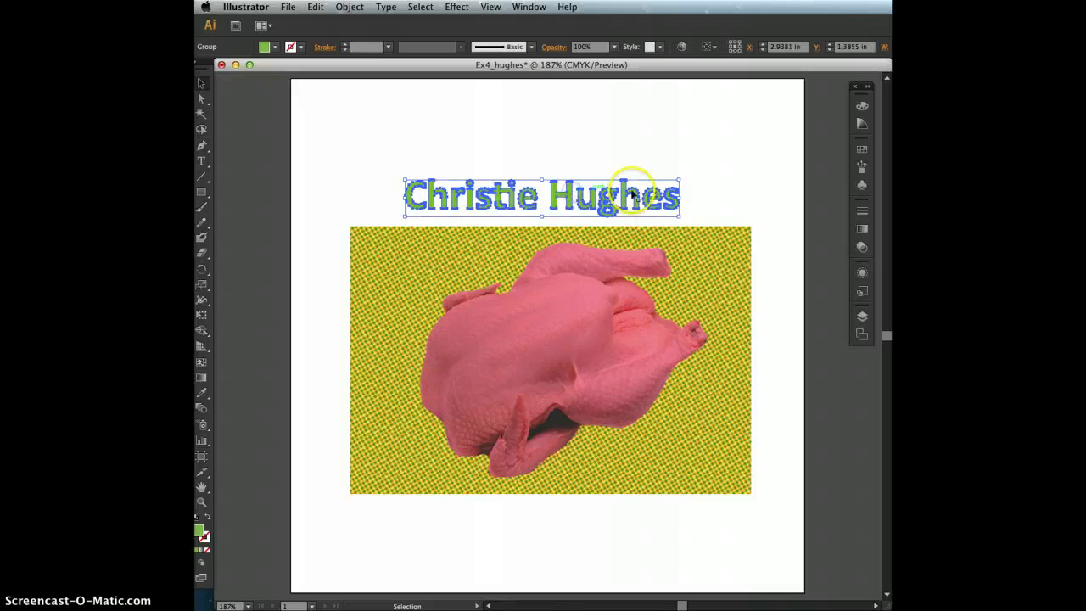
pyautogui.click(573, 136)
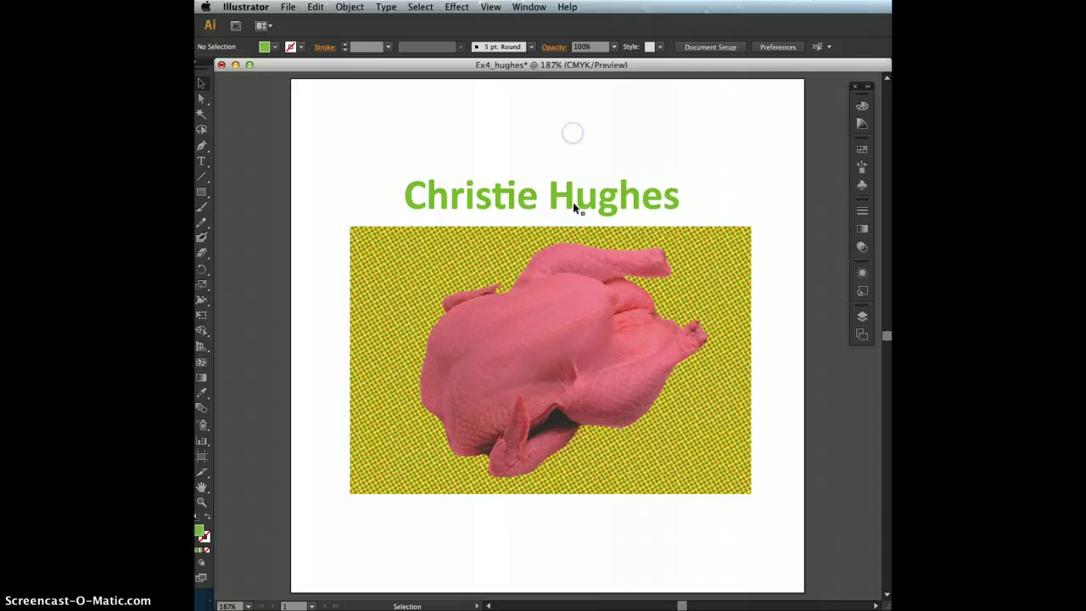
pyautogui.click(586, 297)
pyautogui.click(547, 130)
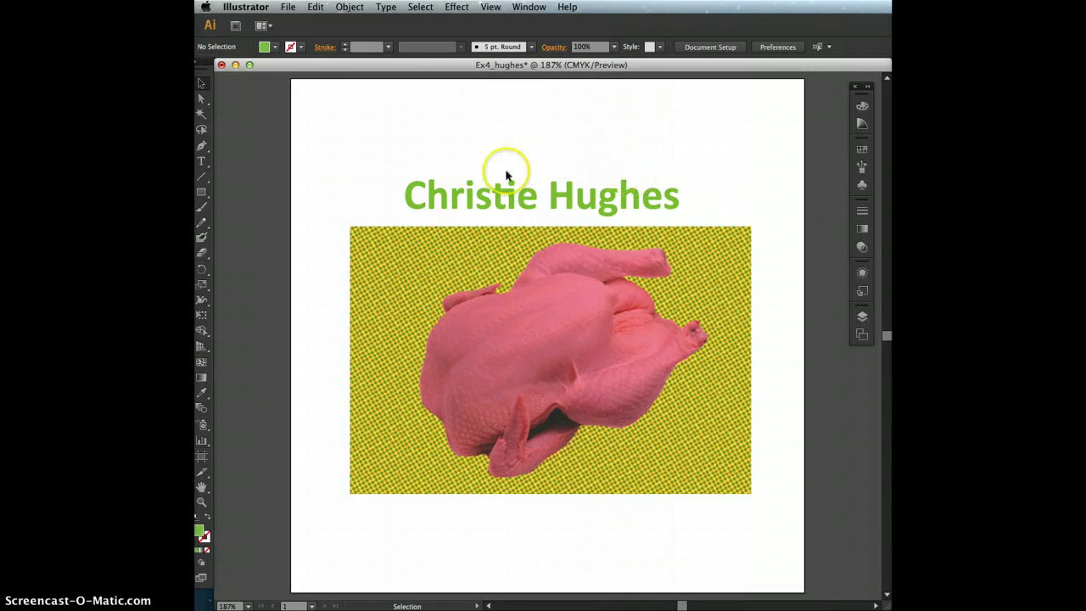
pyautogui.click(492, 209)
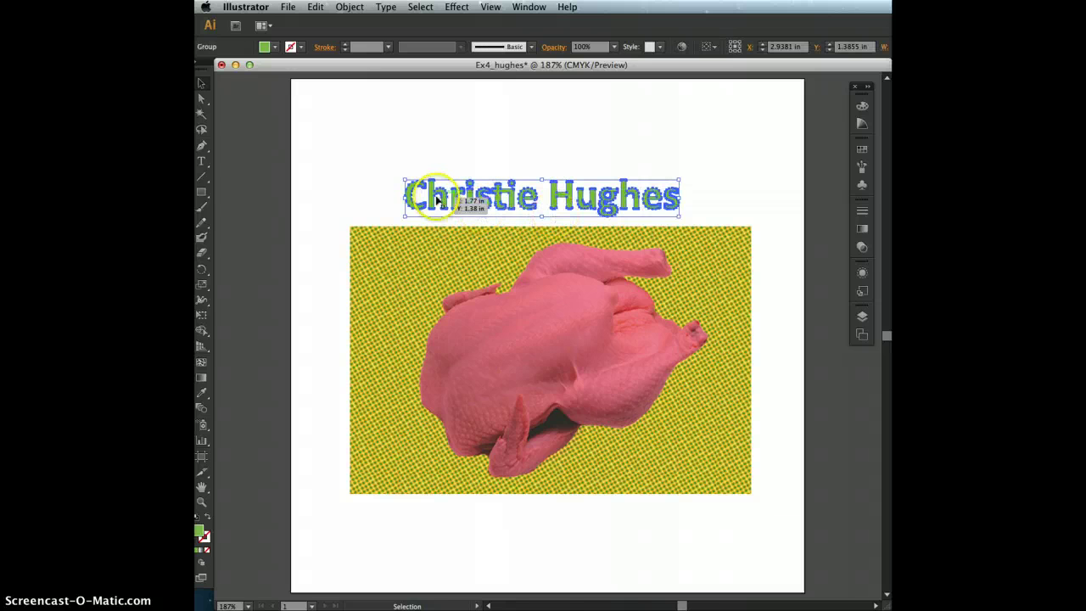
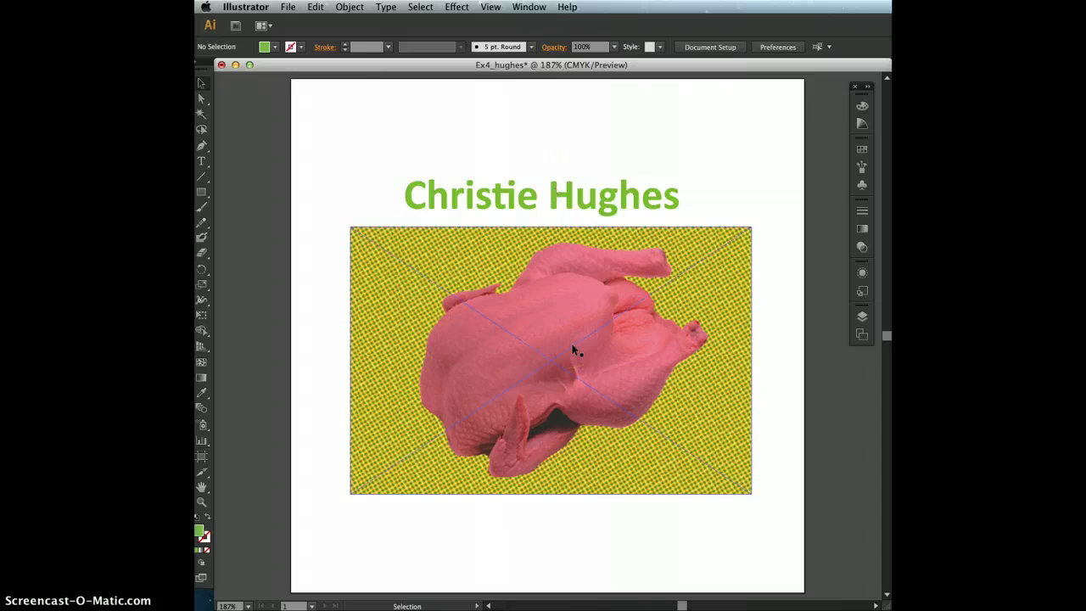
pyautogui.click(576, 366)
# Open the Image Trace settings, move them clear of most of the artwork and select the chicken image as the tracing target
pyautogui.click(529, 7)
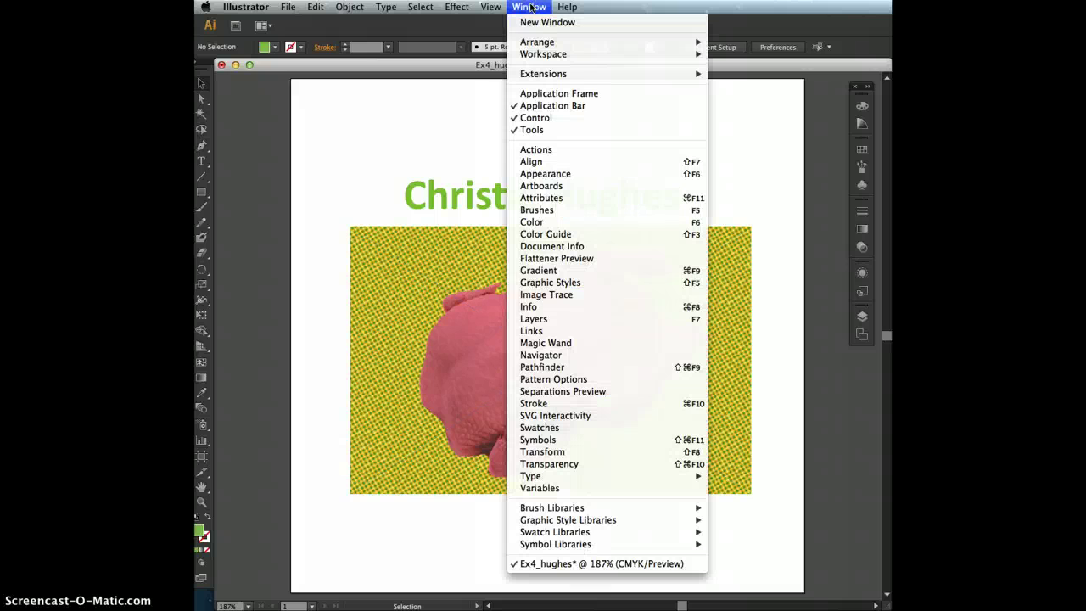
pyautogui.click(527, 295)
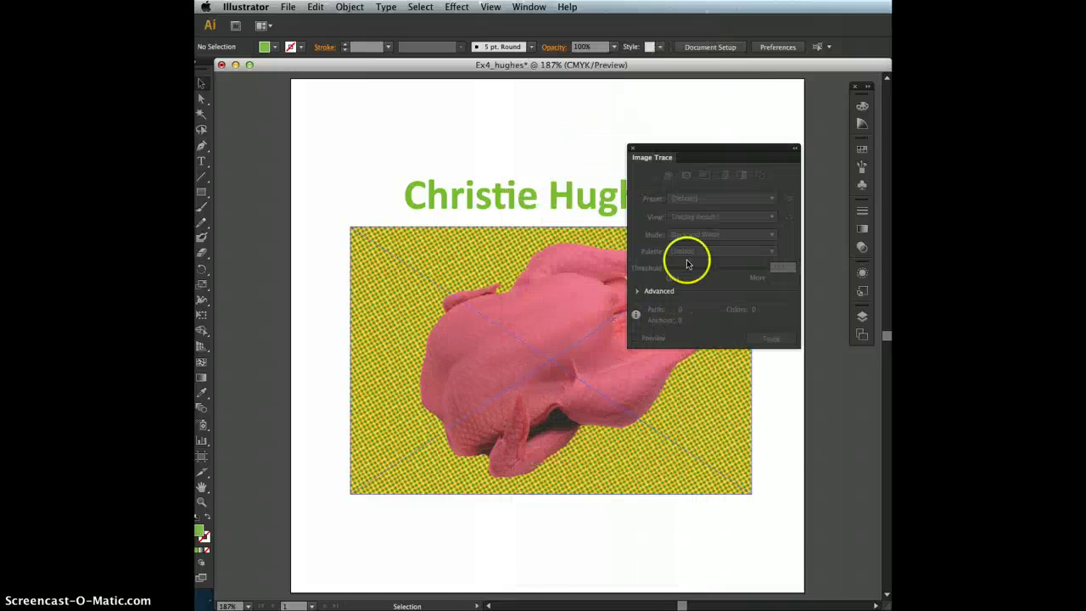
pyautogui.moveTo(703, 149); pyautogui.dragTo(786, 360)
pyautogui.click(635, 276)
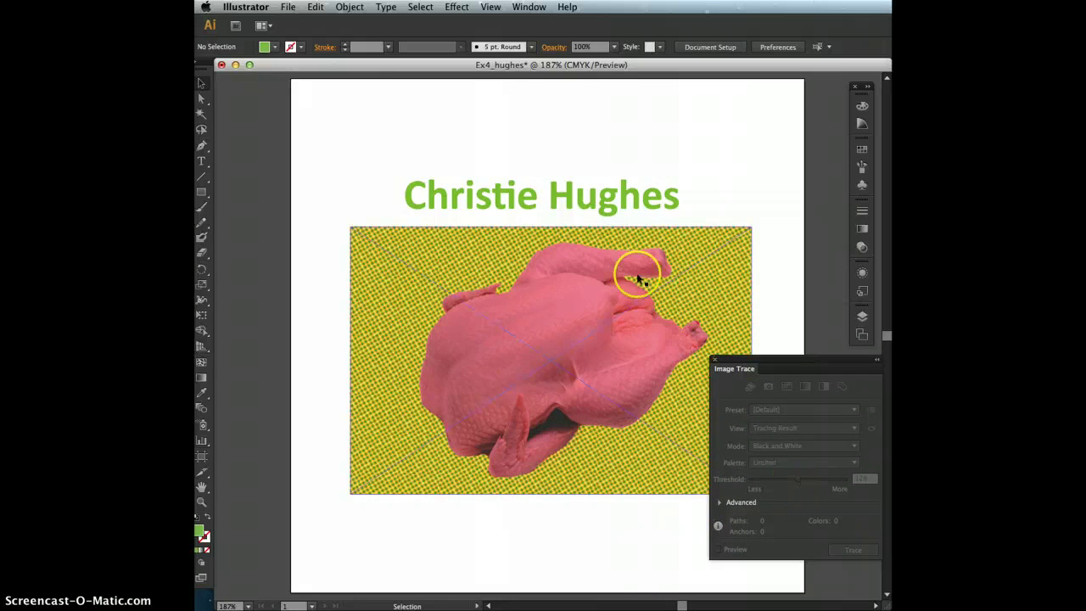
pyautogui.click(659, 145)
pyautogui.click(532, 328)
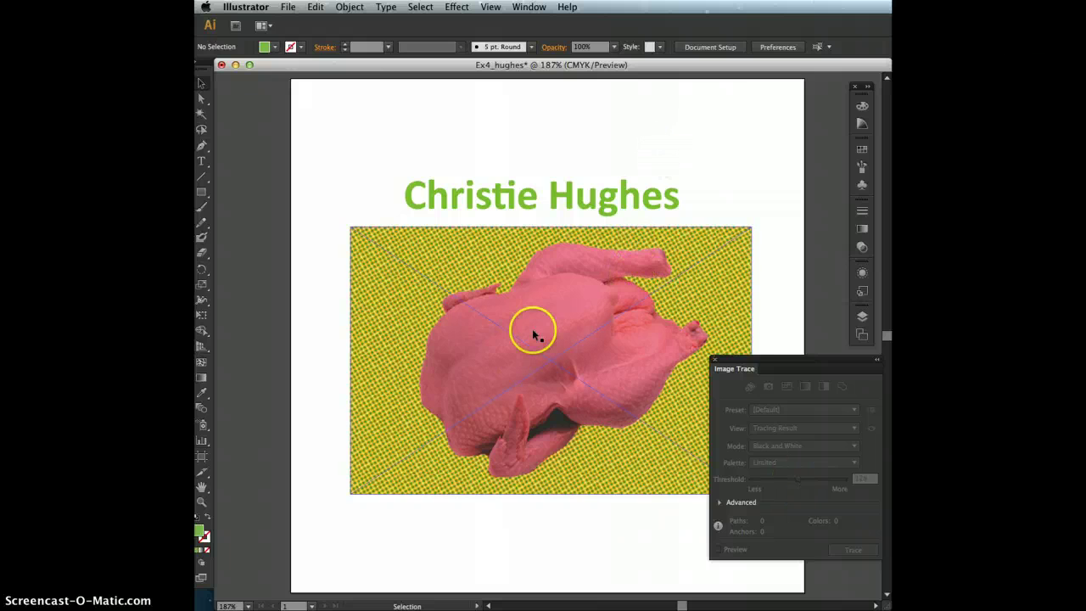
pyautogui.click(316, 152)
pyautogui.click(444, 286)
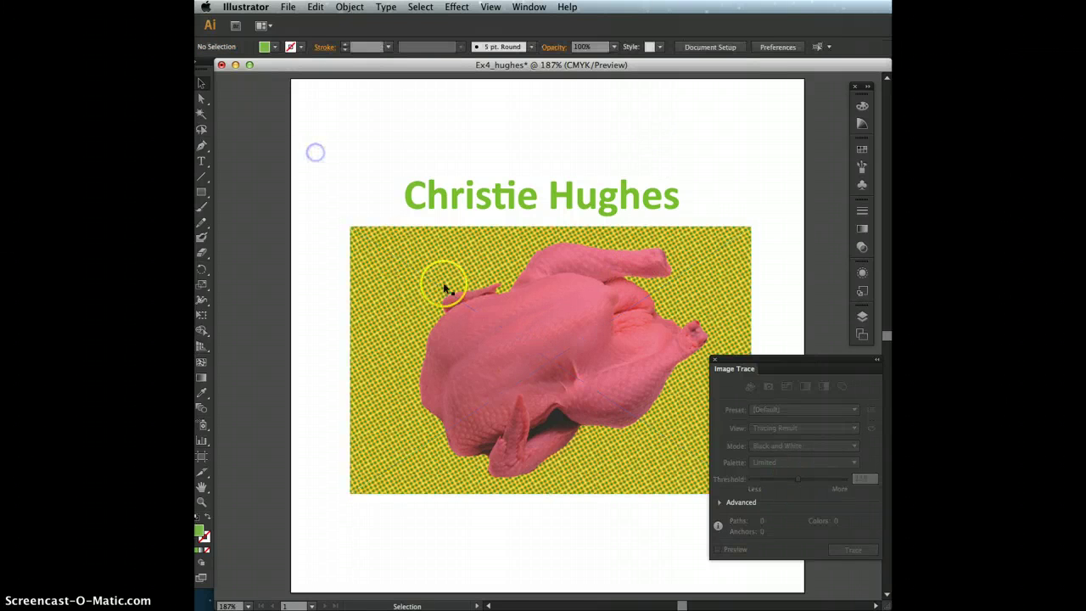
pyautogui.click(531, 311)
pyautogui.click(507, 48)
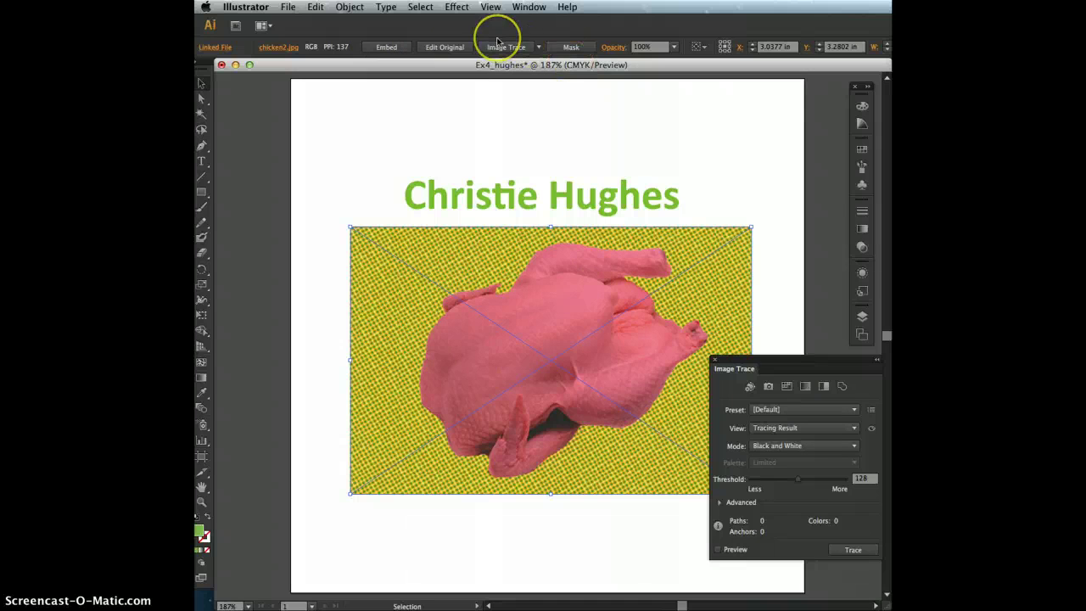
pyautogui.click(642, 49)
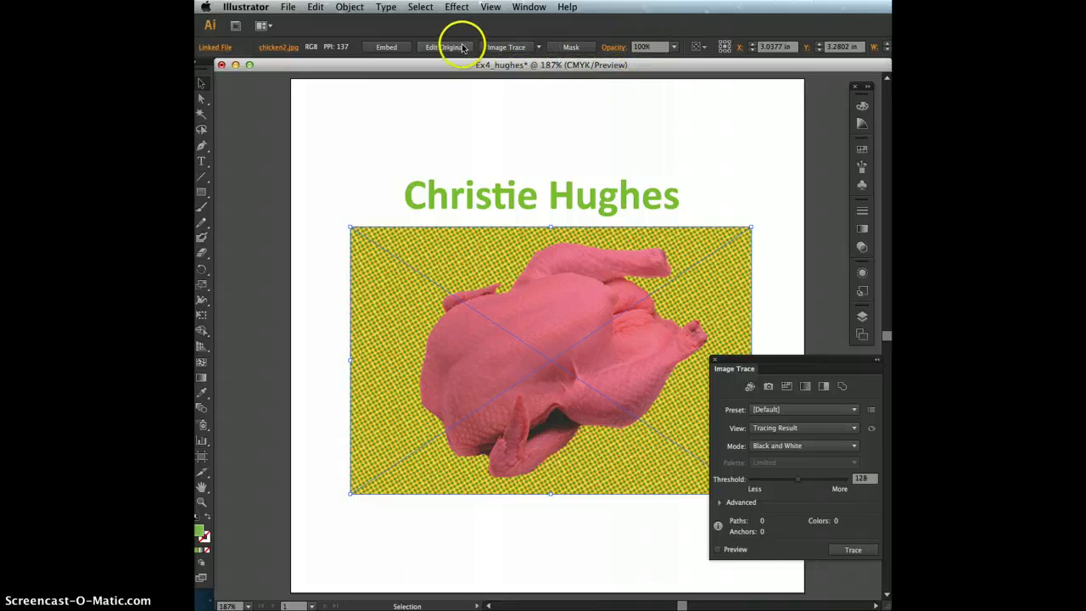
# Select the chicken photo and trace it with the 16 Colors preset
pyautogui.click(560, 158)
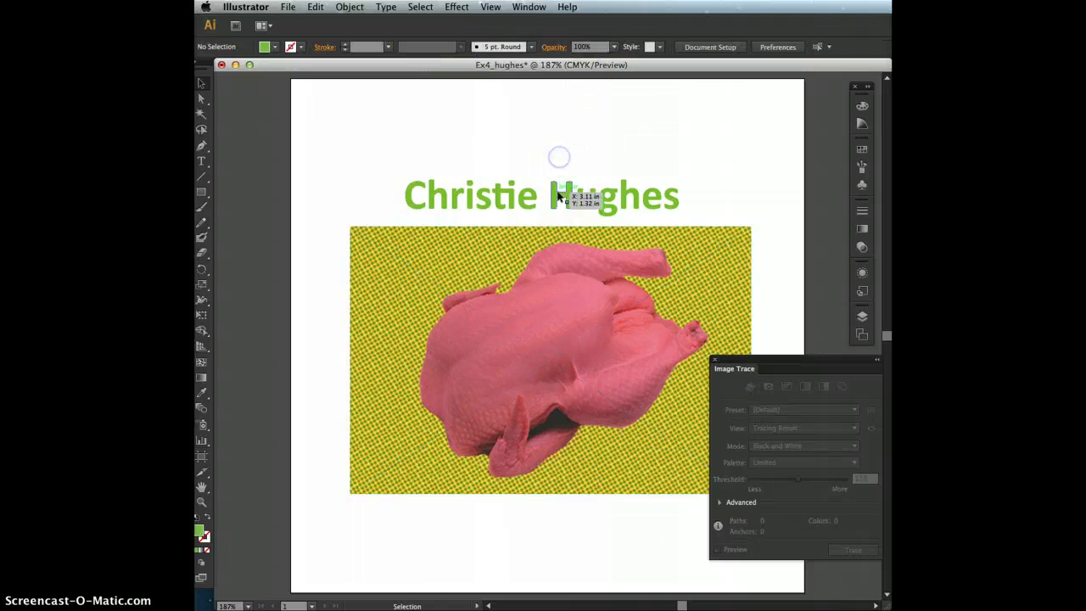
pyautogui.click(582, 196)
pyautogui.click(552, 274)
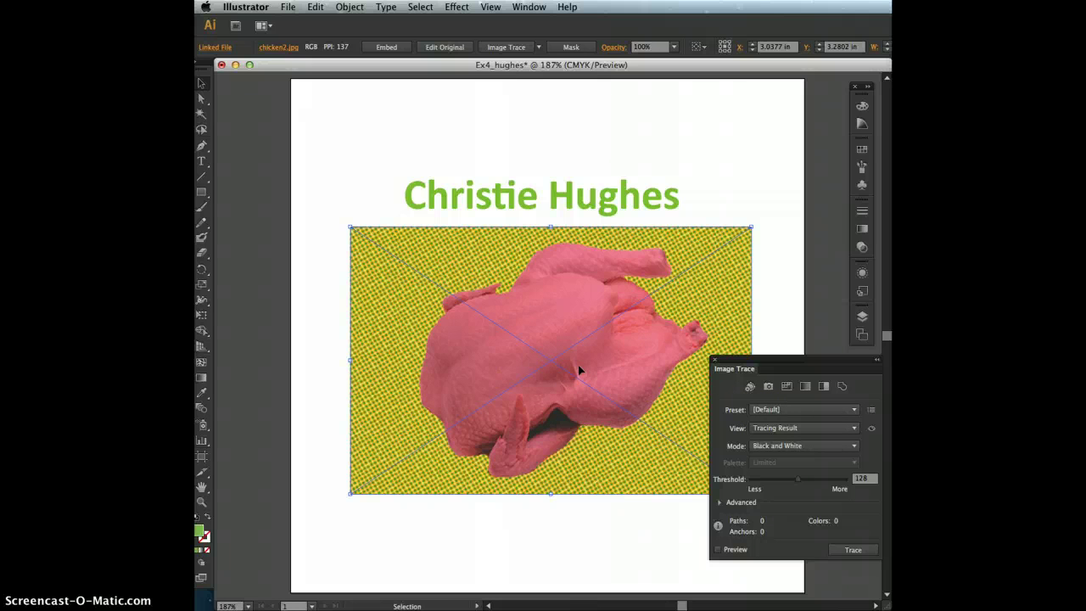
pyautogui.click(796, 411)
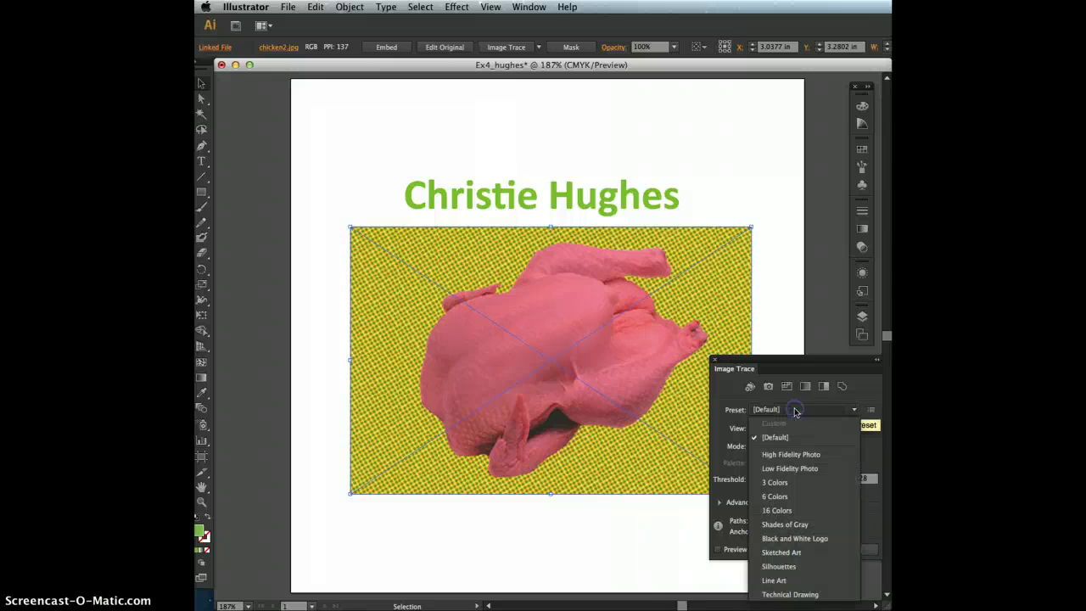
pyautogui.click(785, 509)
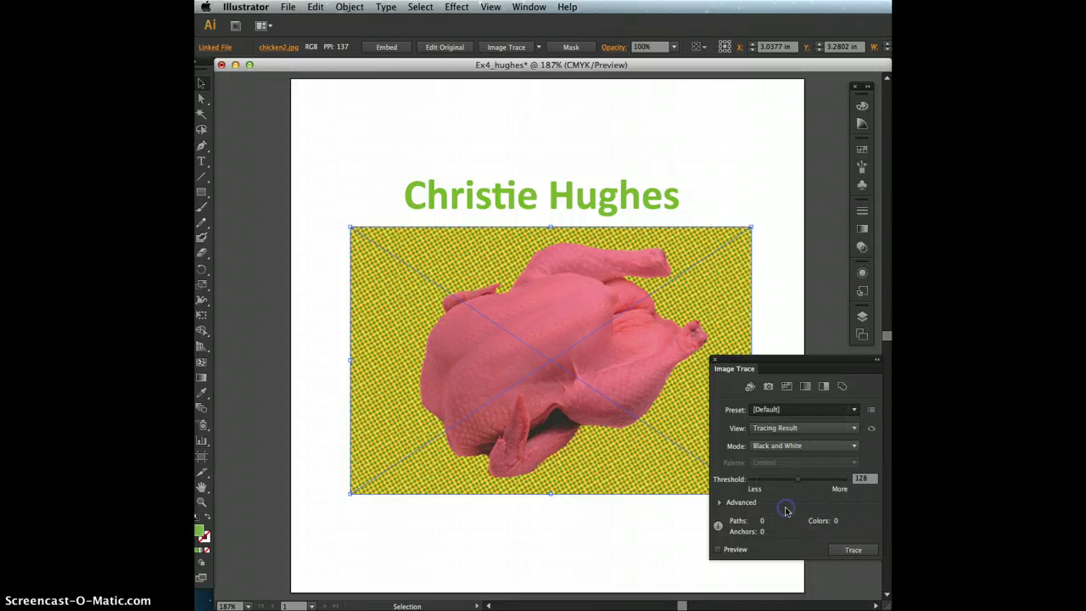
pyautogui.click(559, 392)
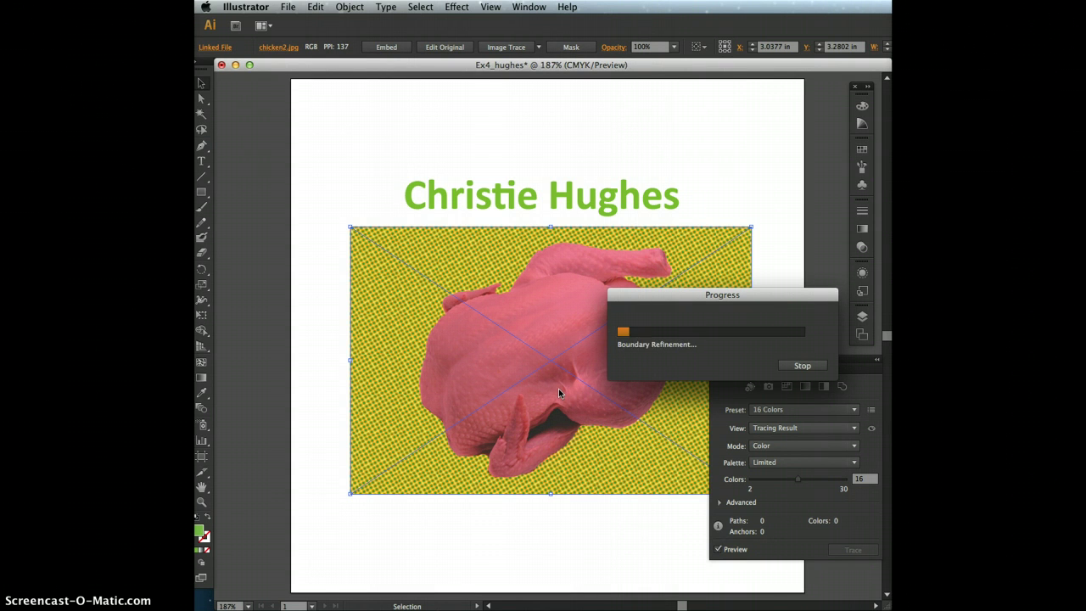
pyautogui.click(552, 350)
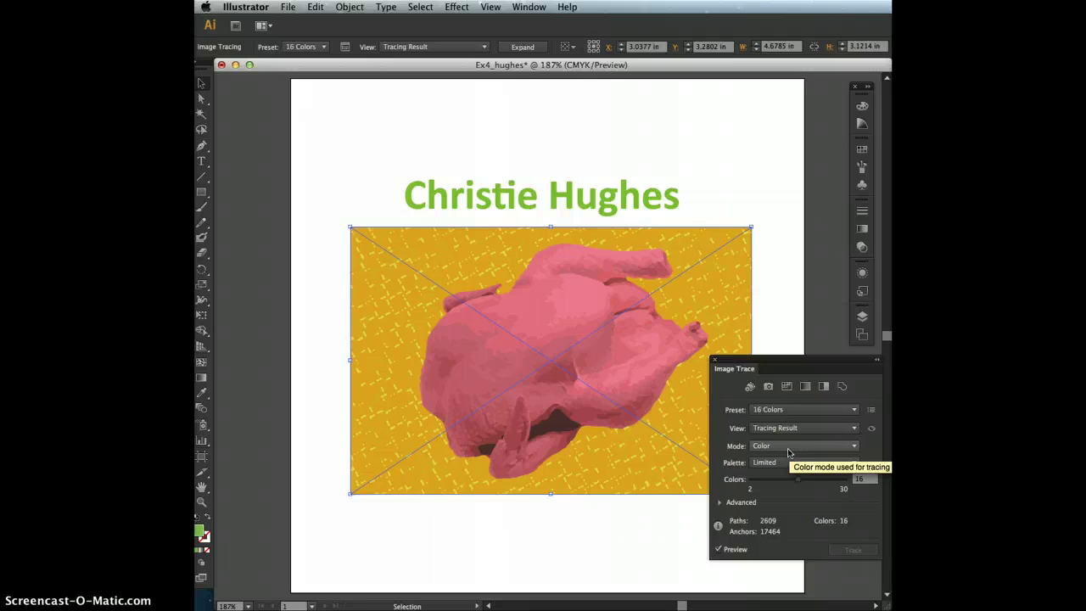
# Set the chicken tracing's palette to Full Tone and deselect the artwork
pyautogui.click(770, 463)
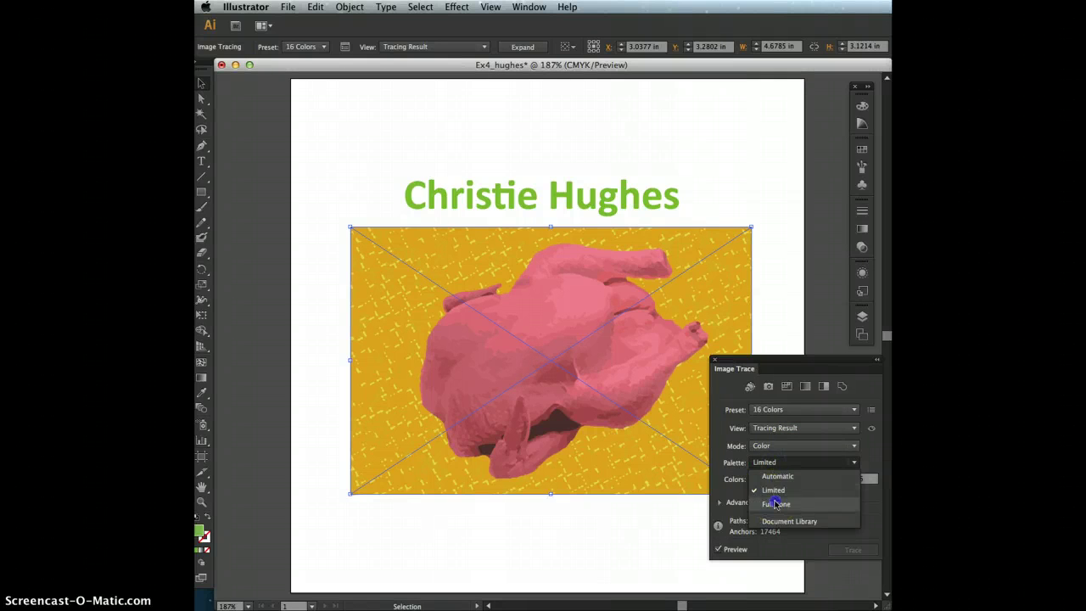
pyautogui.click(776, 504)
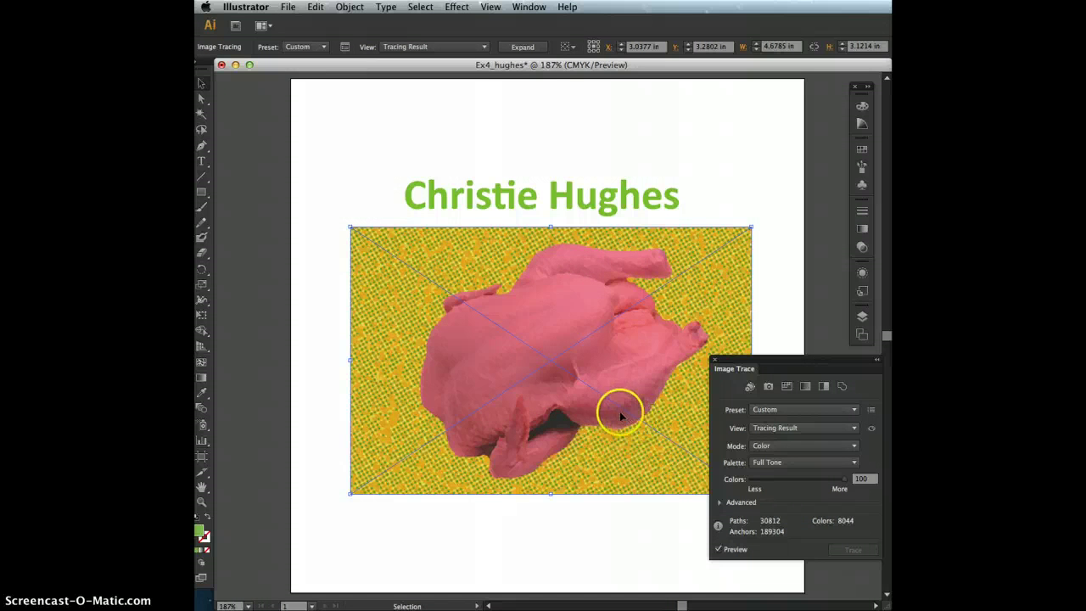
pyautogui.click(308, 359)
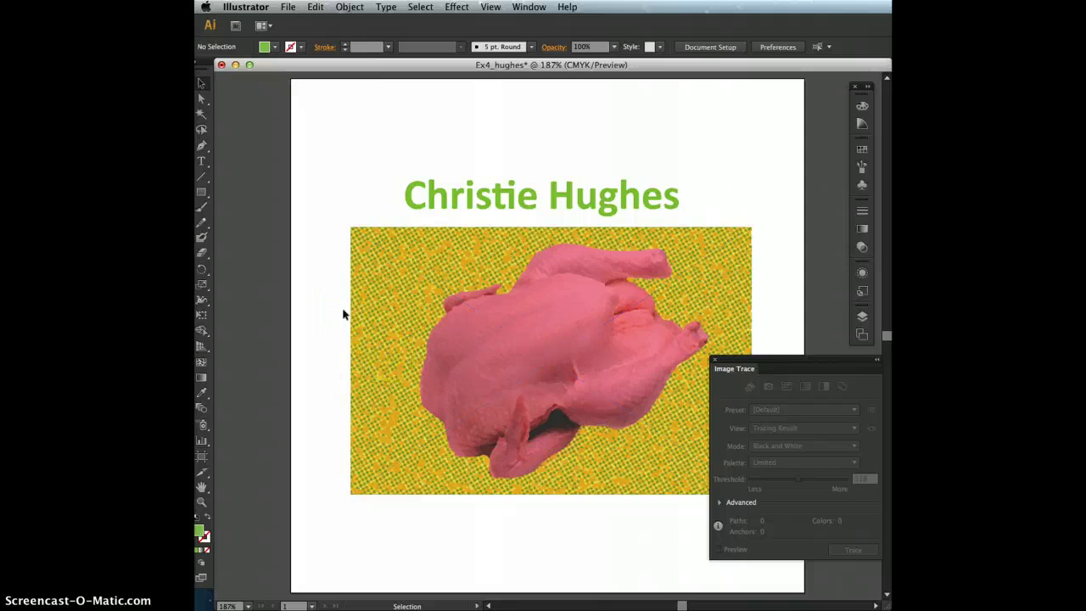
# Select the full-tone chicken tracing and expand it into editable vector paths
pyautogui.click(574, 369)
pyautogui.click(525, 316)
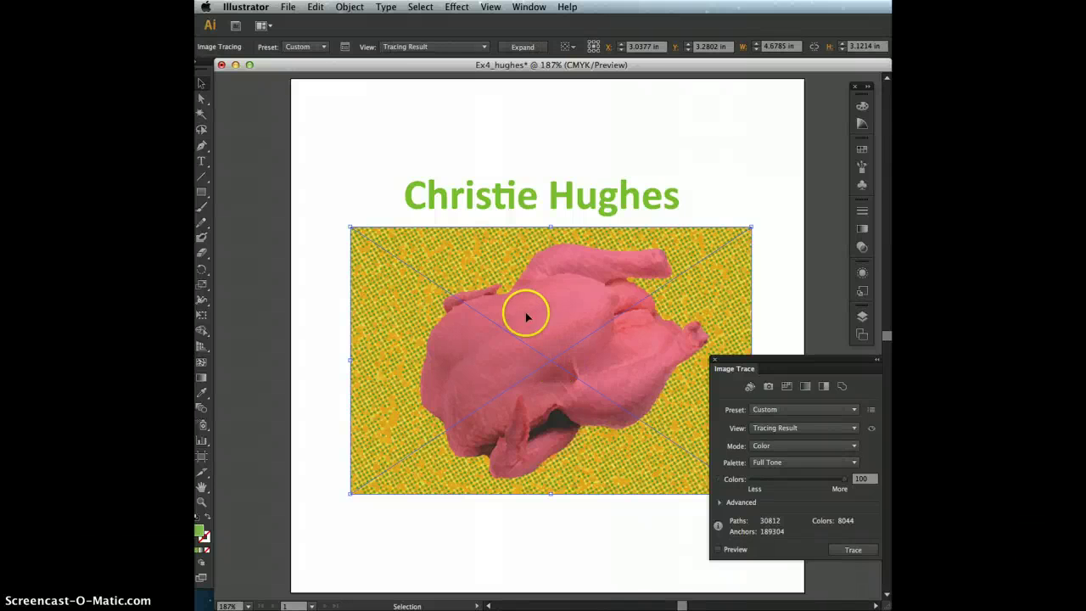
pyautogui.click(523, 47)
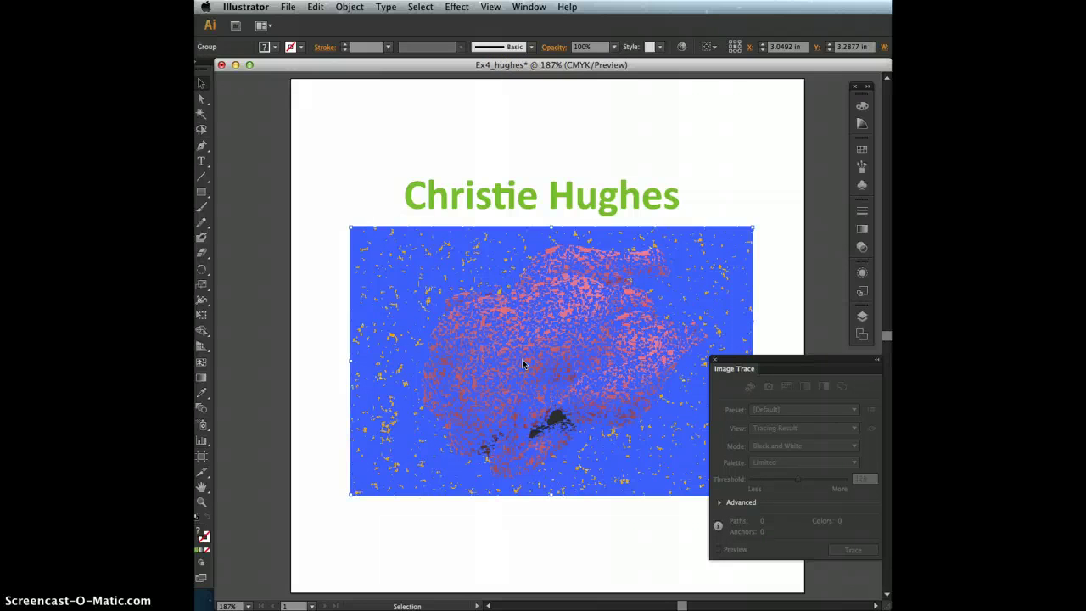
# Select and deselect the expanded chicken group several times to examine its dense vector paths
pyautogui.click(523, 364)
pyautogui.click(780, 446)
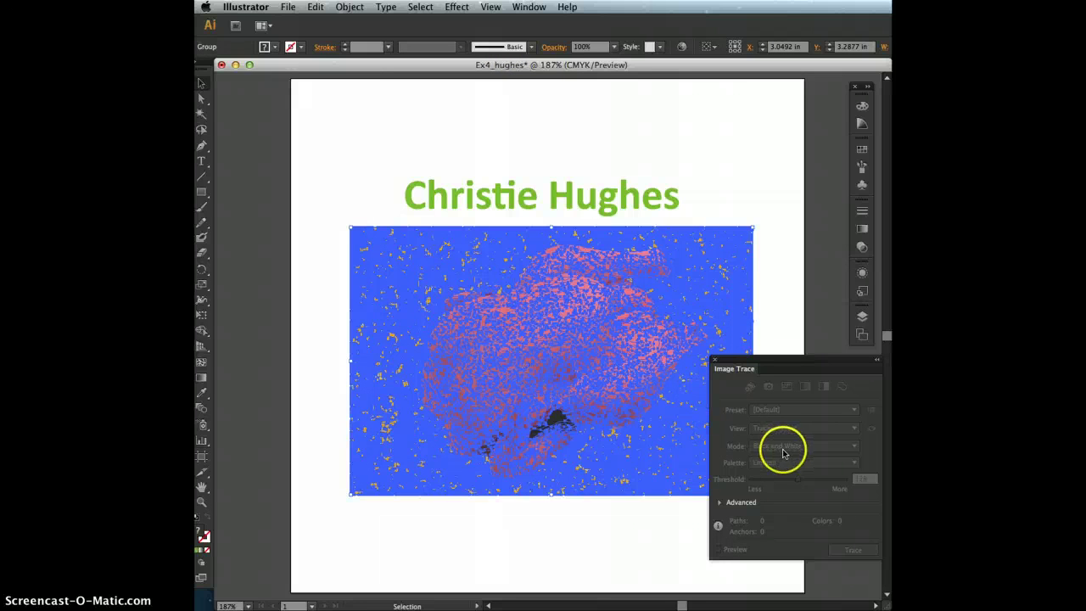
pyautogui.moveTo(582, 392); pyautogui.dragTo(598, 386)
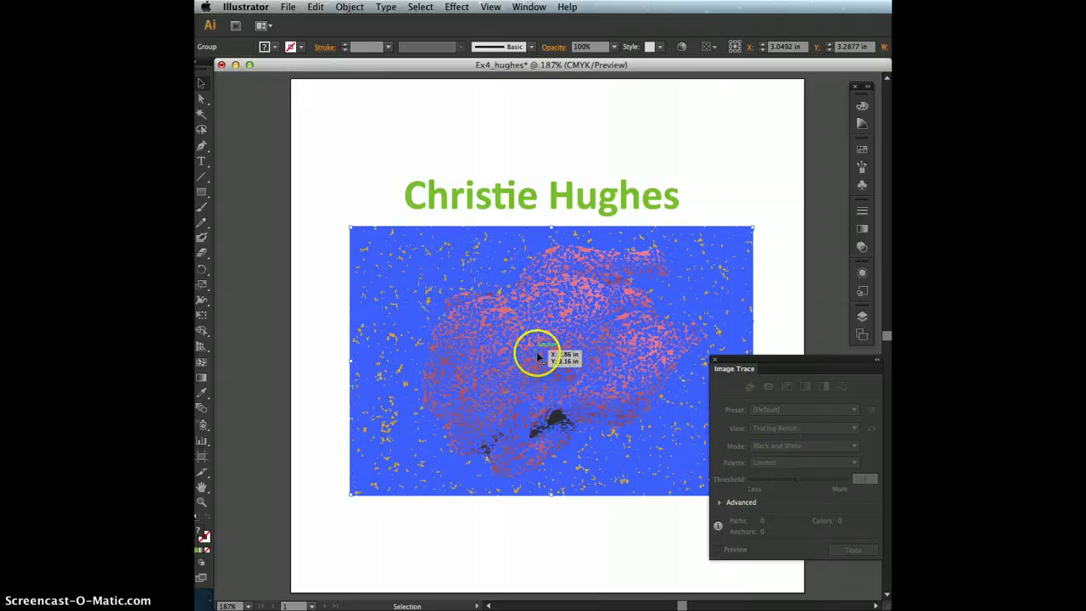
pyautogui.click(319, 301)
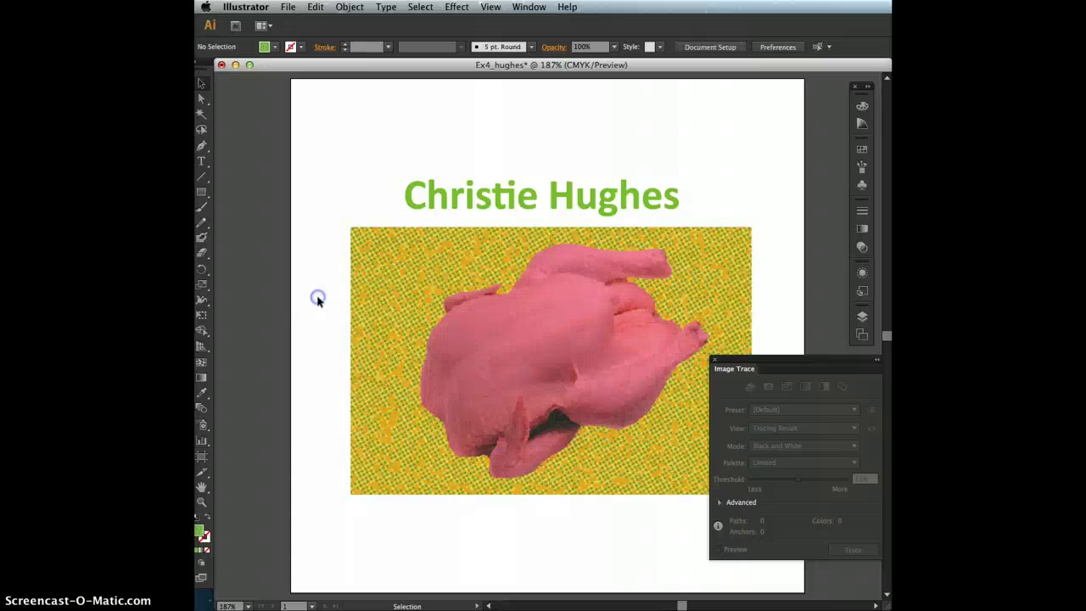
pyautogui.click(420, 358)
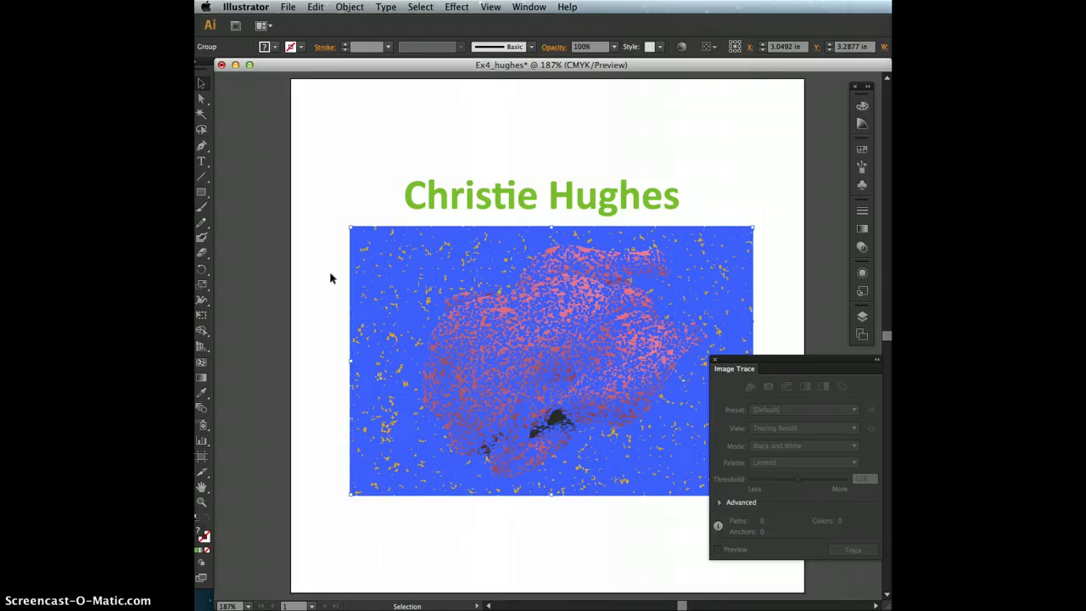
pyautogui.click(327, 219)
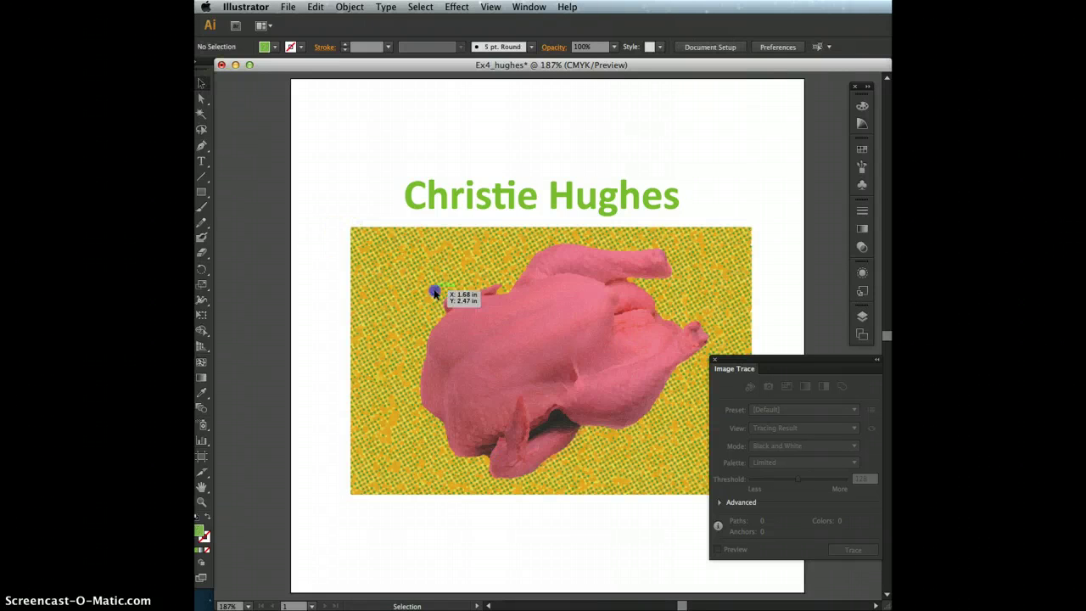
pyautogui.click(434, 293)
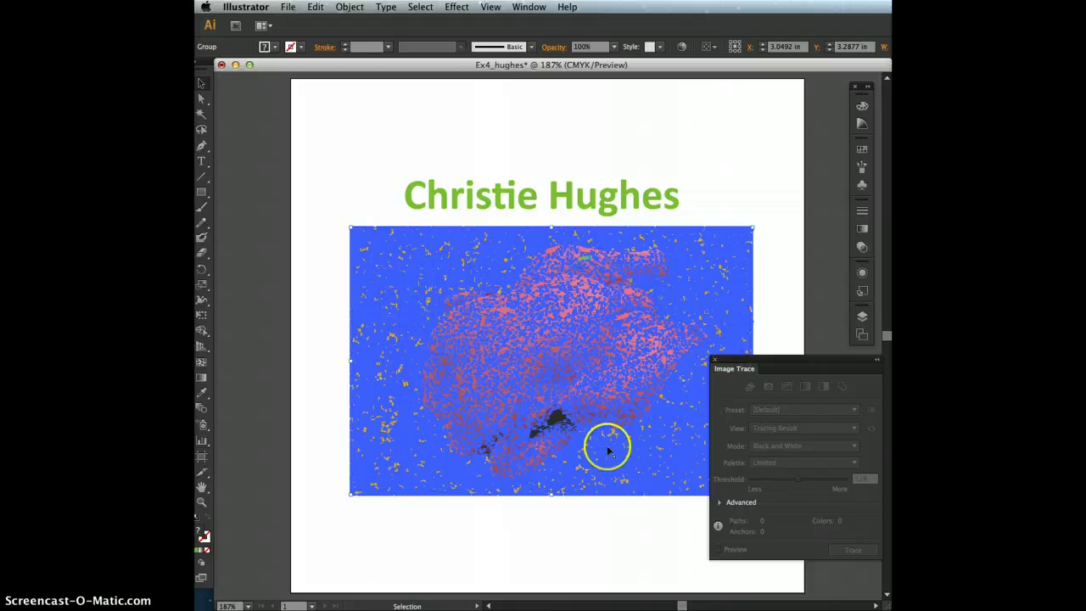
pyautogui.click(327, 271)
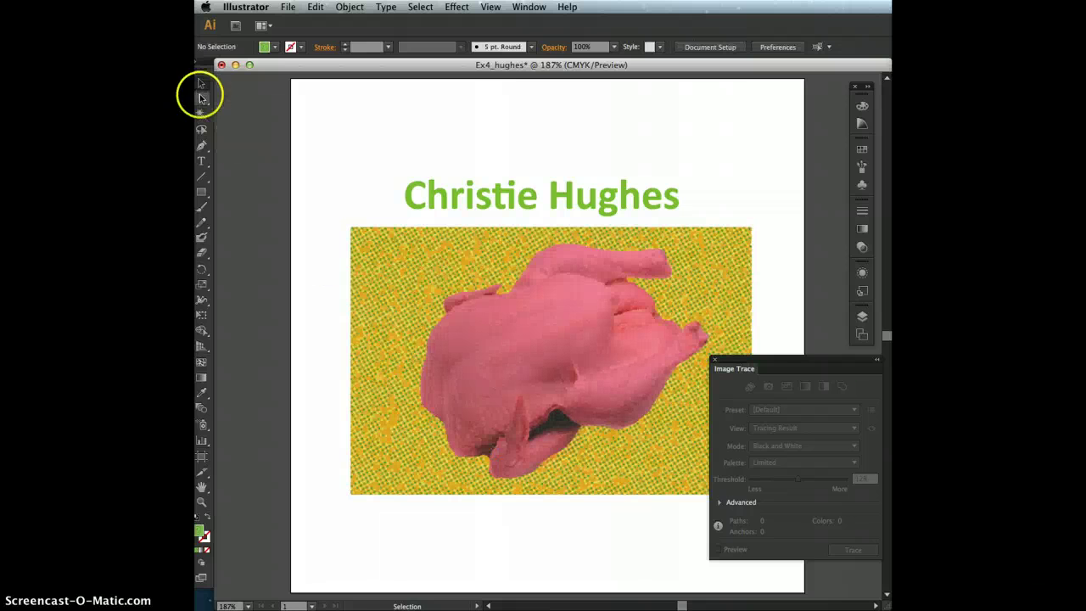
# Use the Direct Selection tool to inspect individual anchor points in the expanded chicken artwork, then deselect them
pyautogui.click(201, 99)
pyautogui.click(386, 277)
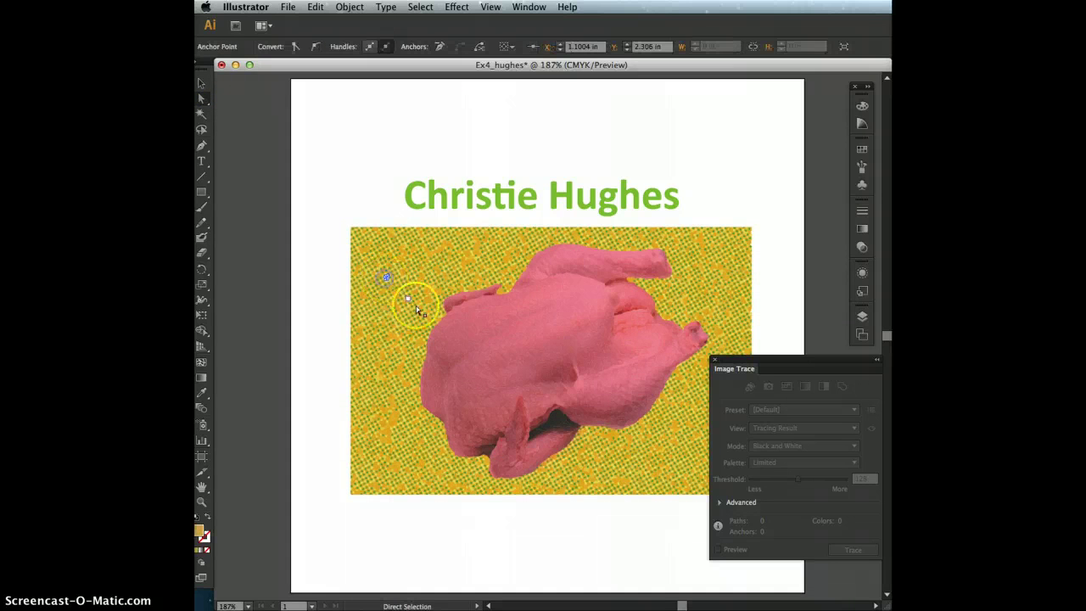
pyautogui.click(427, 268)
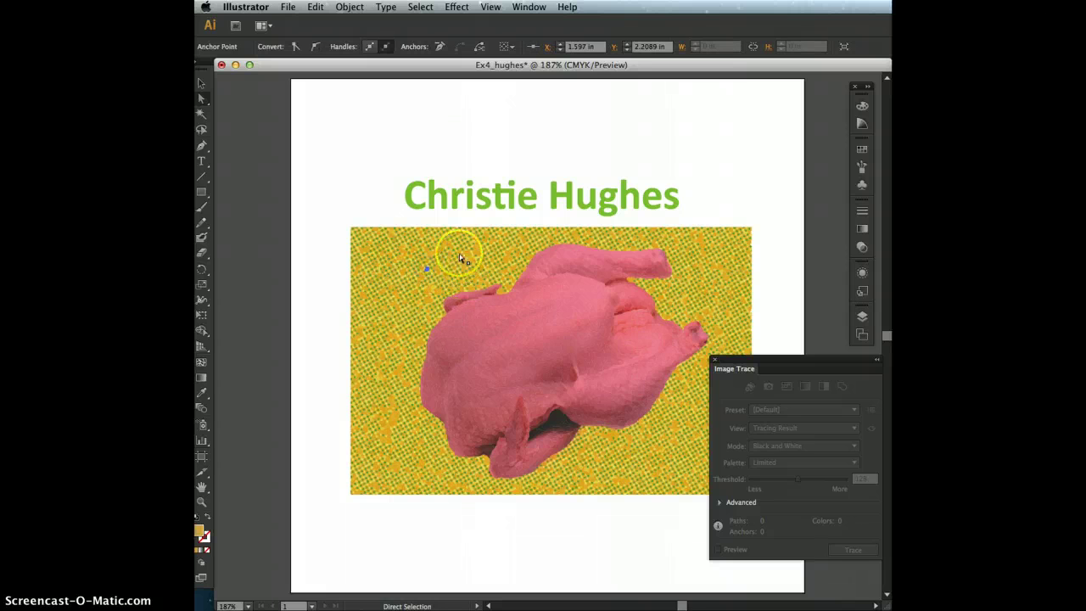
pyautogui.click(477, 305)
pyautogui.click(323, 263)
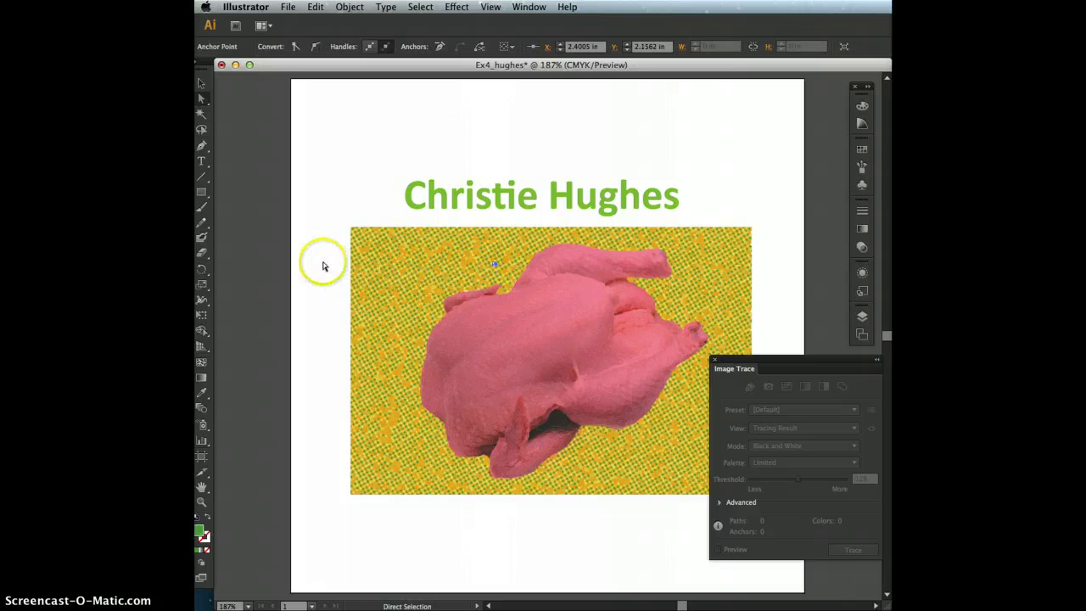
pyautogui.moveTo(572, 307); pyautogui.dragTo(840, 361)
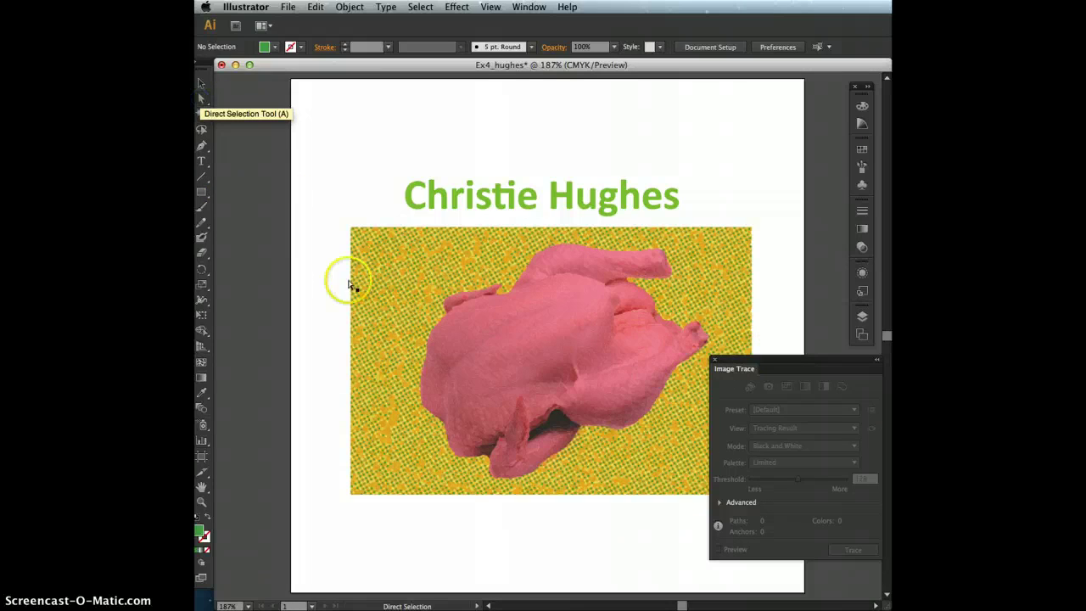
# Direct-select a rectangular patch of background paths left of the chicken, fill it with the green C=75 M=0 Y=75 K=0 swatch and deselect
pyautogui.moveTo(334, 284); pyautogui.dragTo(412, 393)
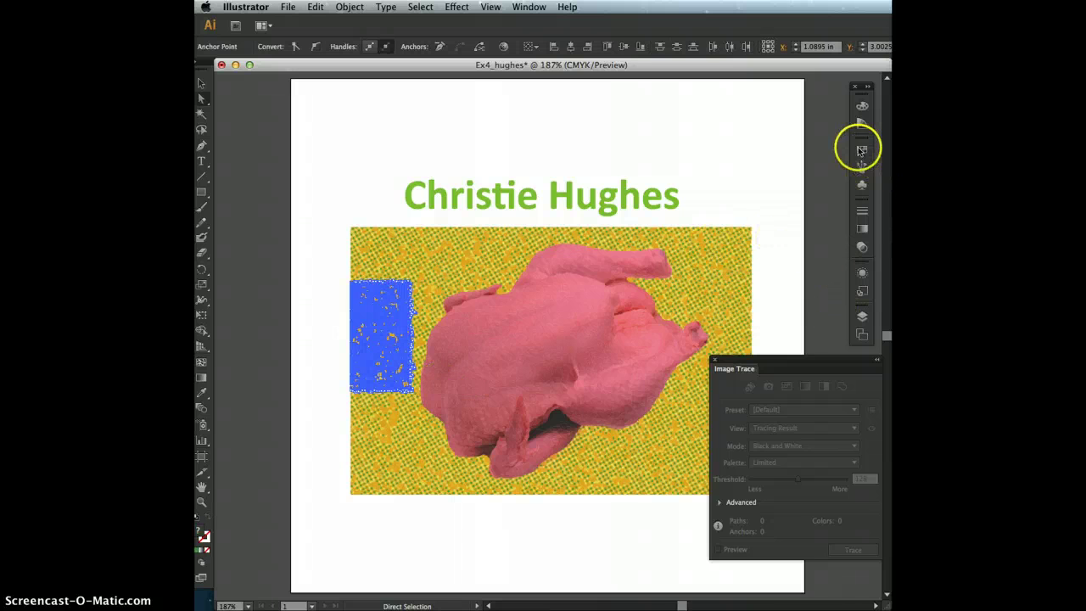
pyautogui.click(861, 150)
pyautogui.click(402, 360)
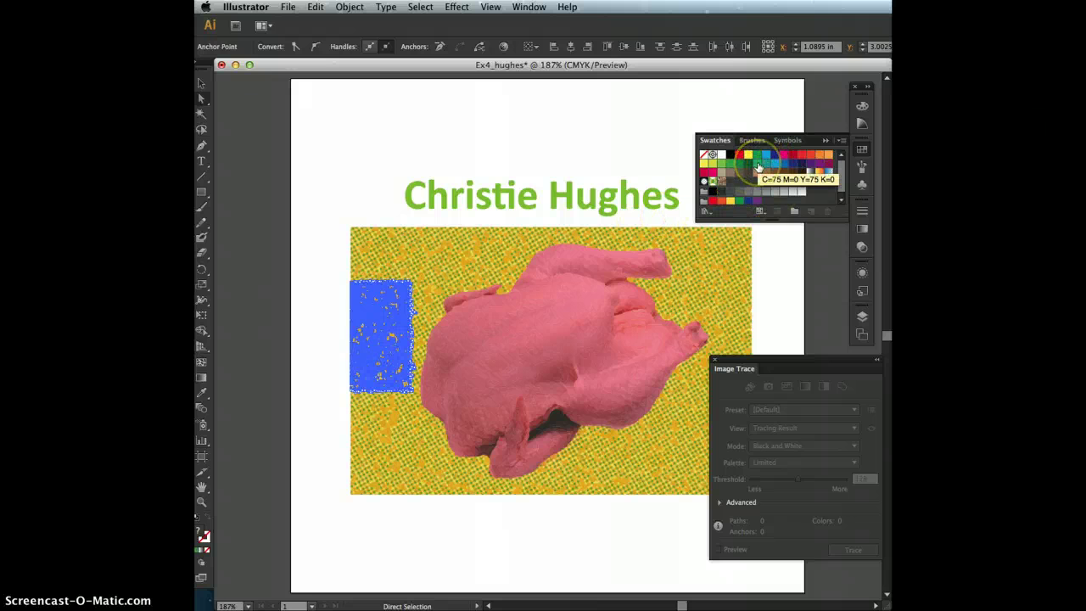
pyautogui.moveTo(758, 165); pyautogui.dragTo(366, 143)
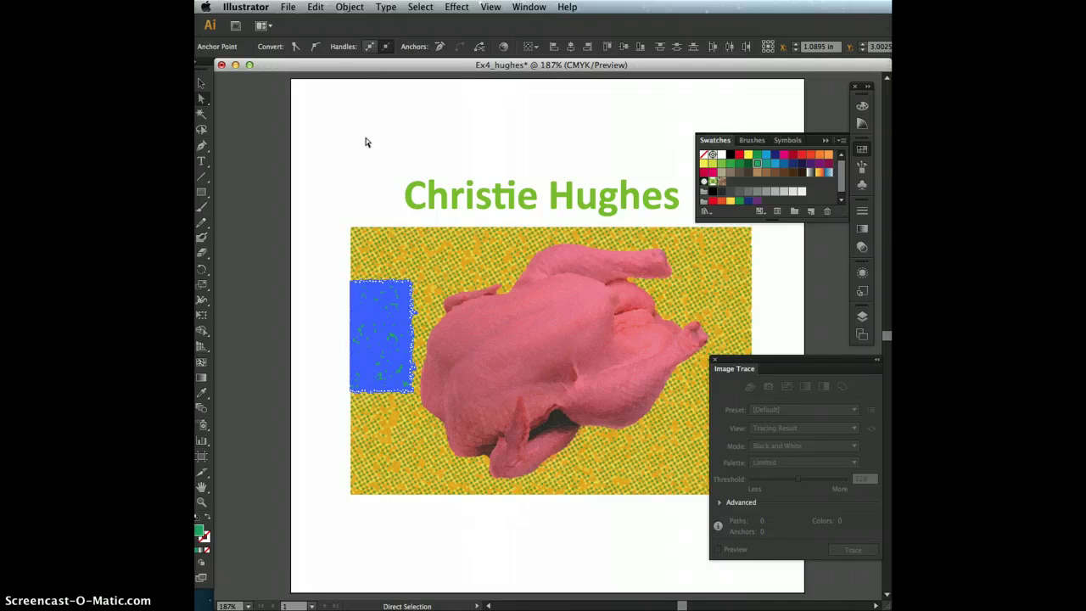
pyautogui.moveTo(364, 161); pyautogui.dragTo(823, 144)
pyautogui.click(824, 142)
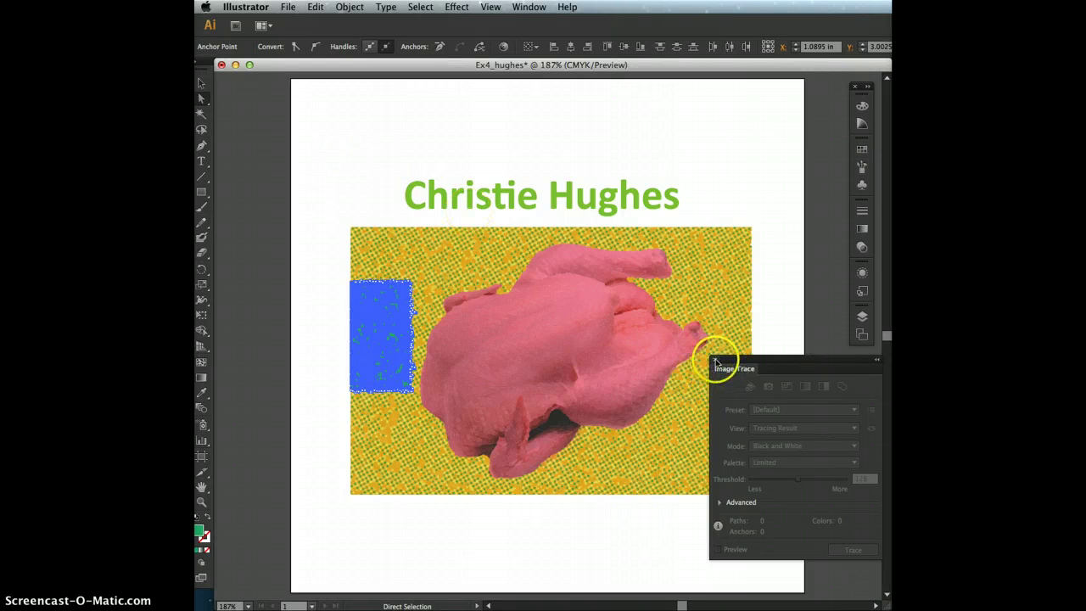
pyautogui.click(379, 140)
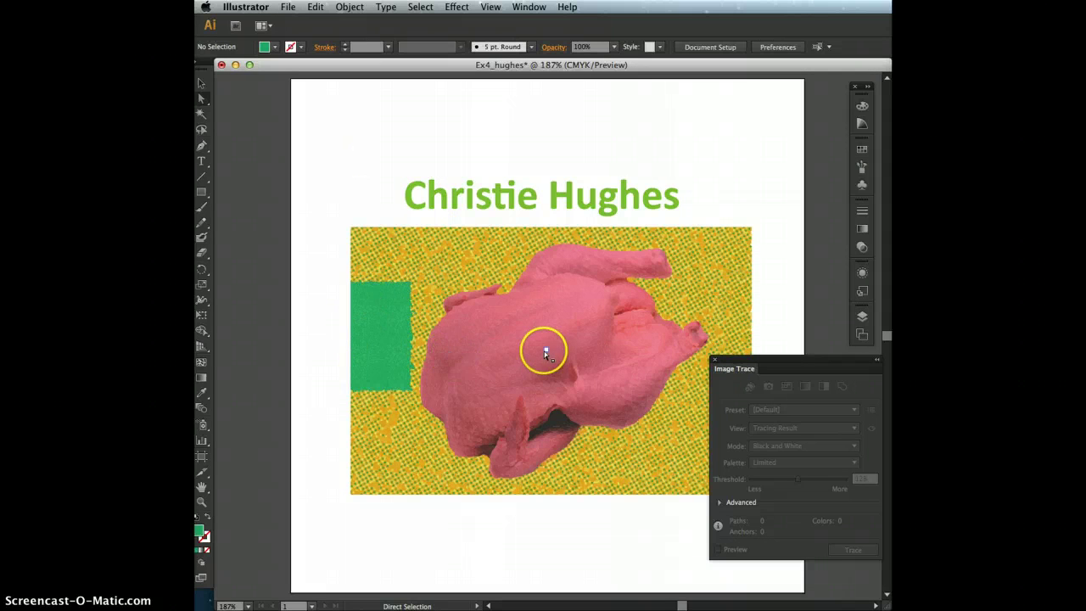
pyautogui.click(428, 269)
pyautogui.click(364, 150)
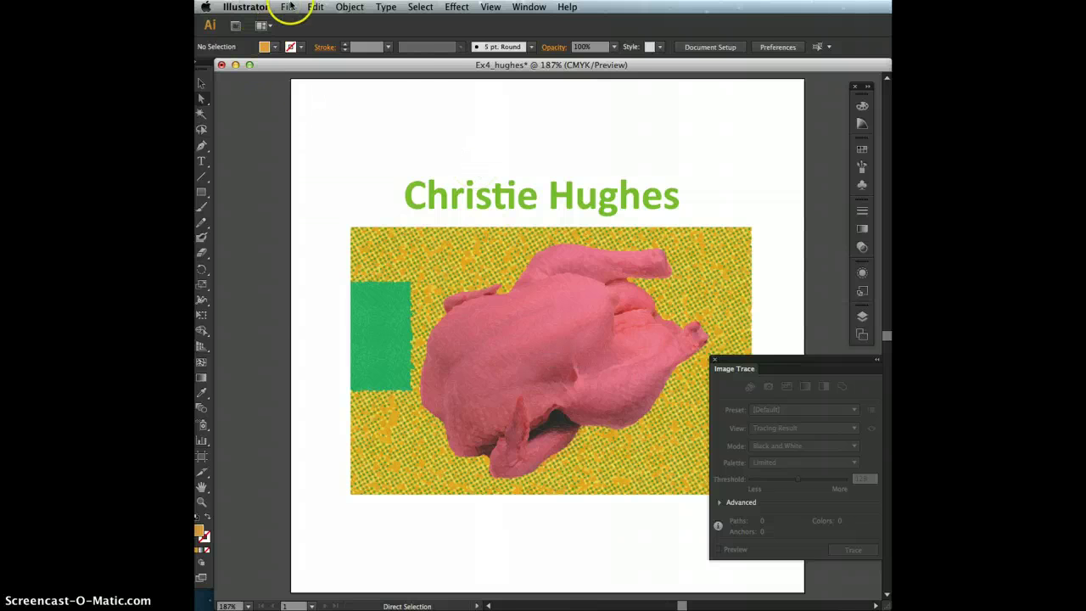
# Save the document to the Desktop in Adobe Illustrator (ai) format, replacing the existing file and using the Illustrator CS6 version
pyautogui.click(287, 7)
pyautogui.click(306, 113)
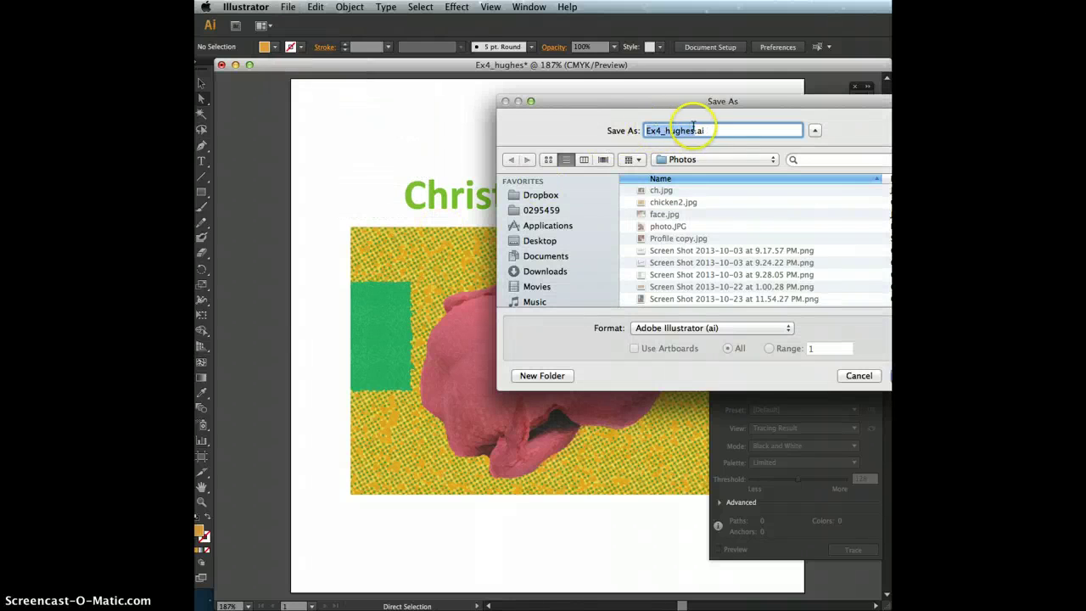
pyautogui.click(538, 244)
pyautogui.click(882, 375)
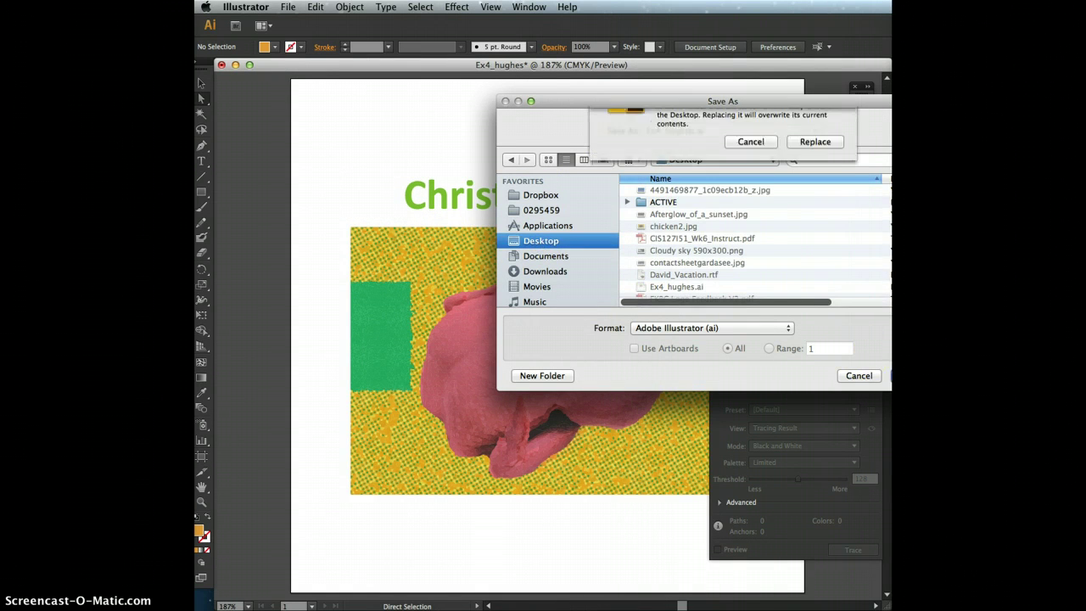
pyautogui.click(815, 185)
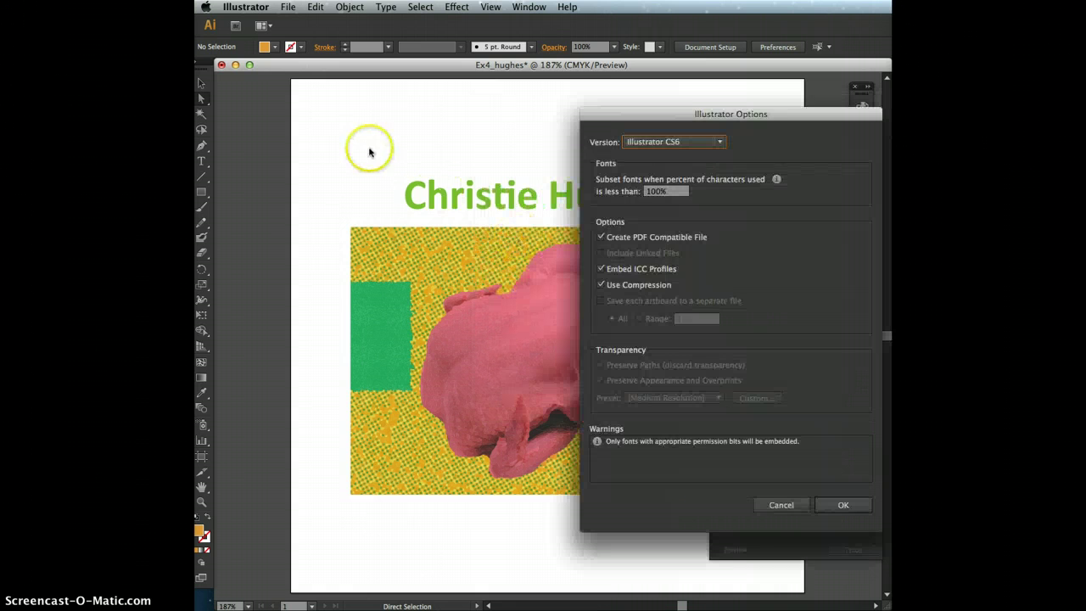
pyautogui.click(843, 505)
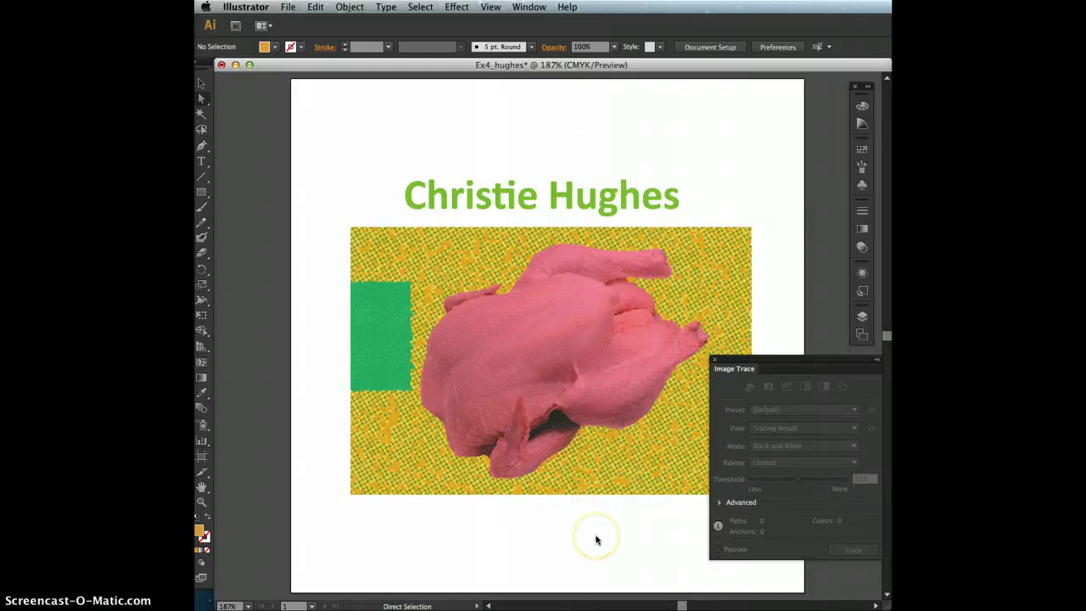